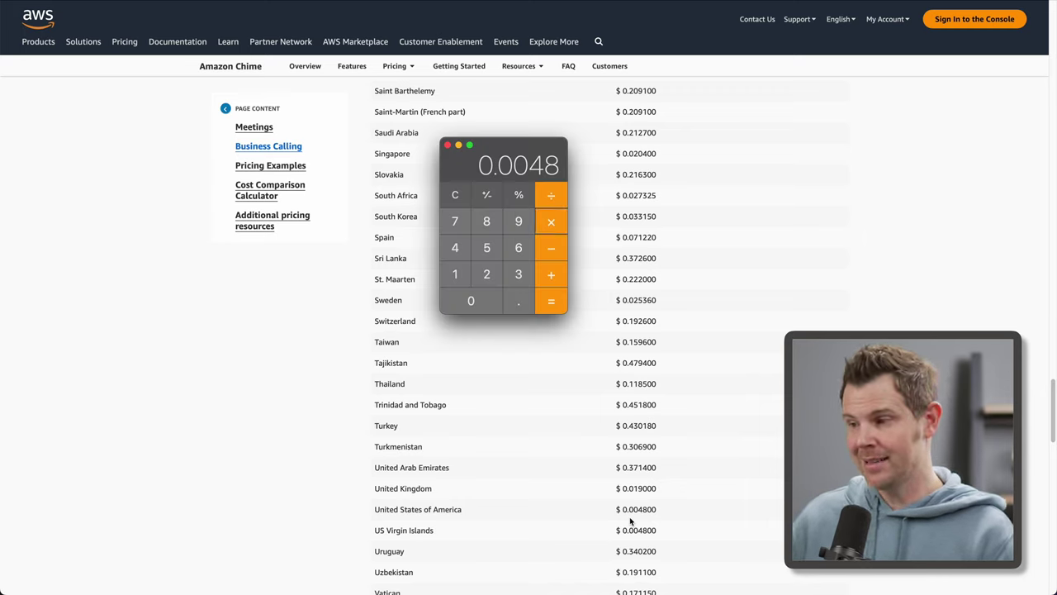
- Multiply the per-minute US calling rate of 0.0048 by 60 in the calculator, and close the calculator
type("60")
key("Return")
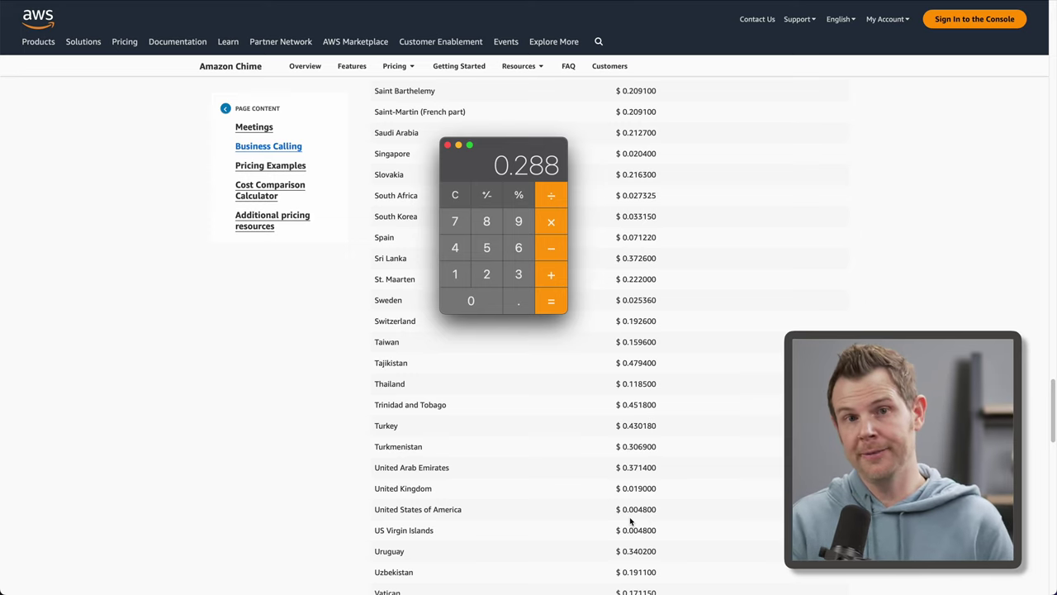
left_click(449, 145)
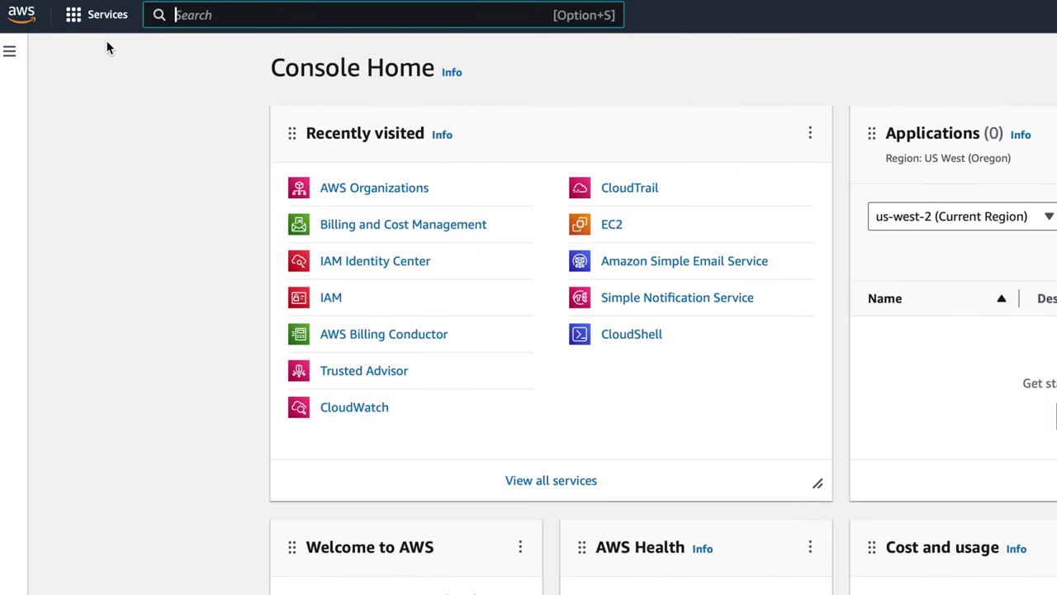
- Search the AWS services for "chime", open Amazon Chime SDK and go to the orders in its phone number management
type("chime")
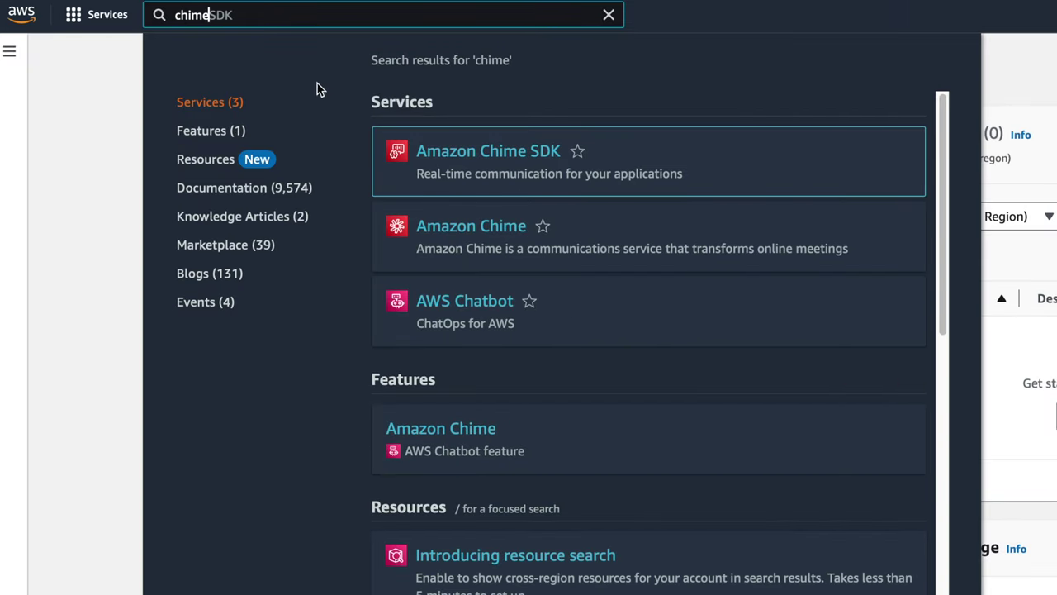
left_click(528, 152)
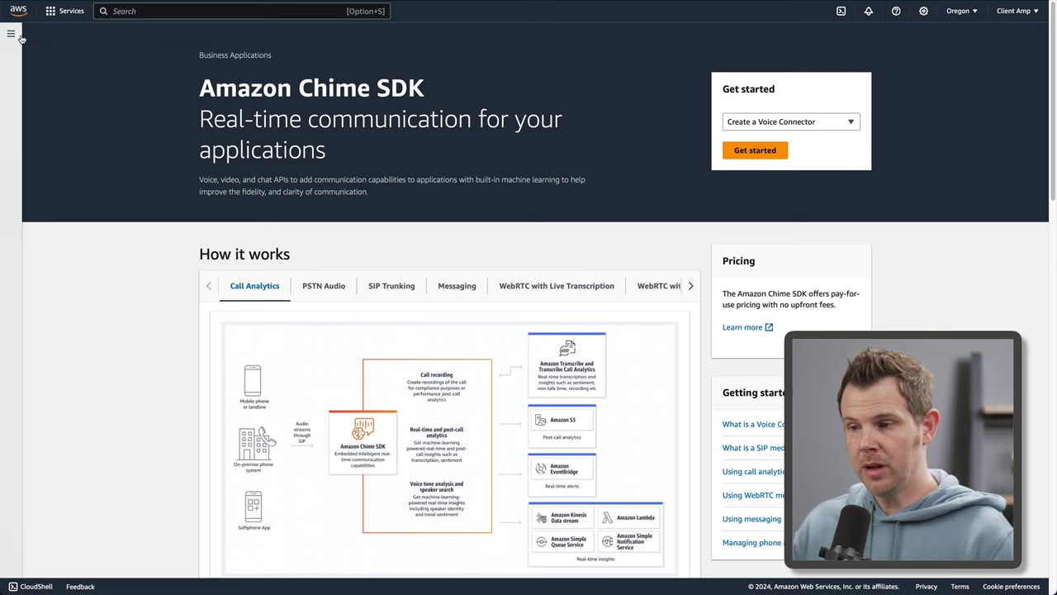
left_click(13, 39)
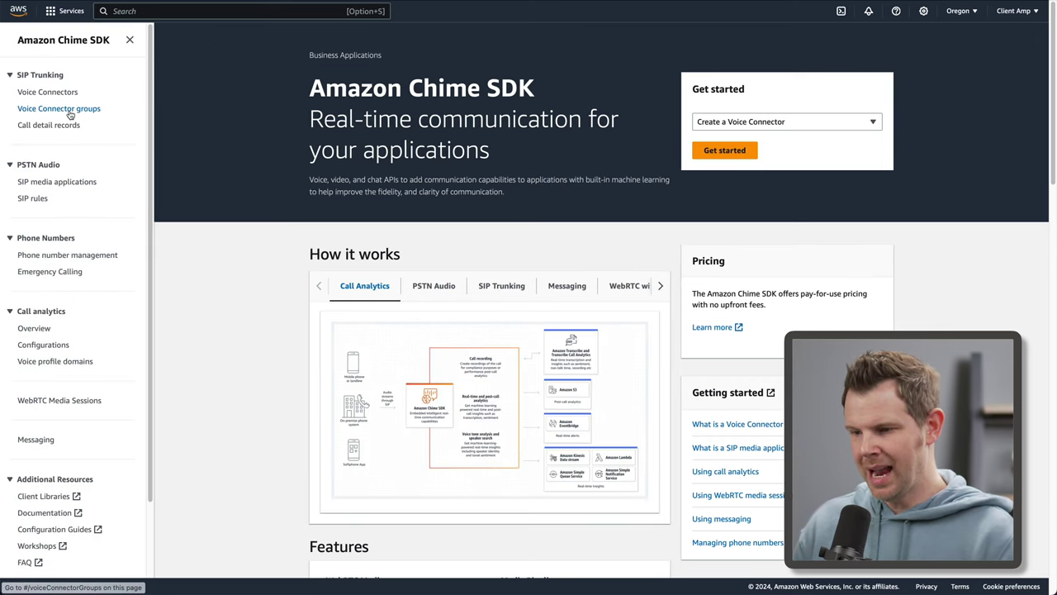
left_click(58, 257)
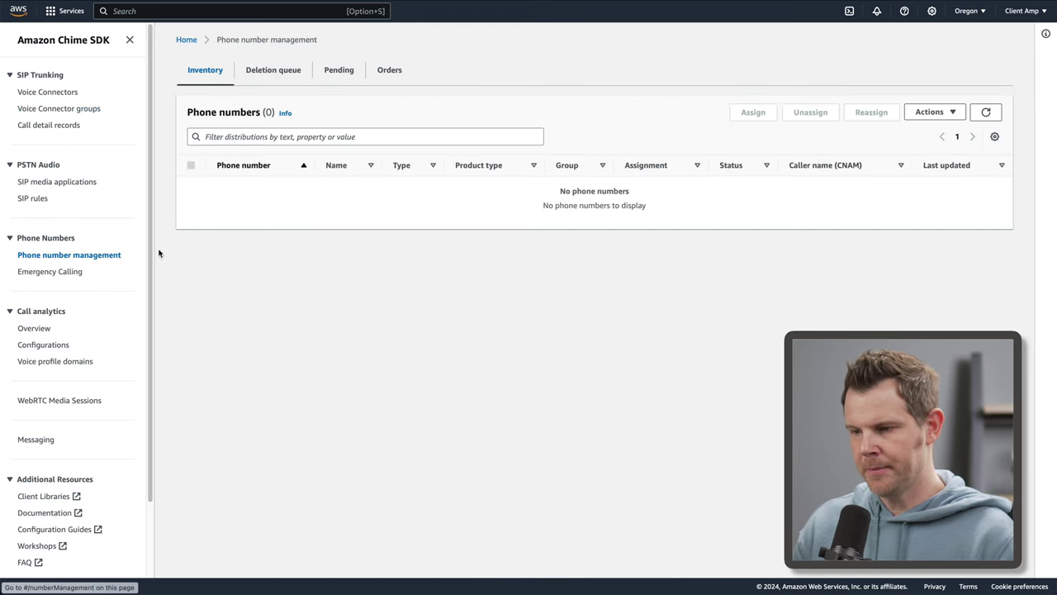
left_click(393, 71)
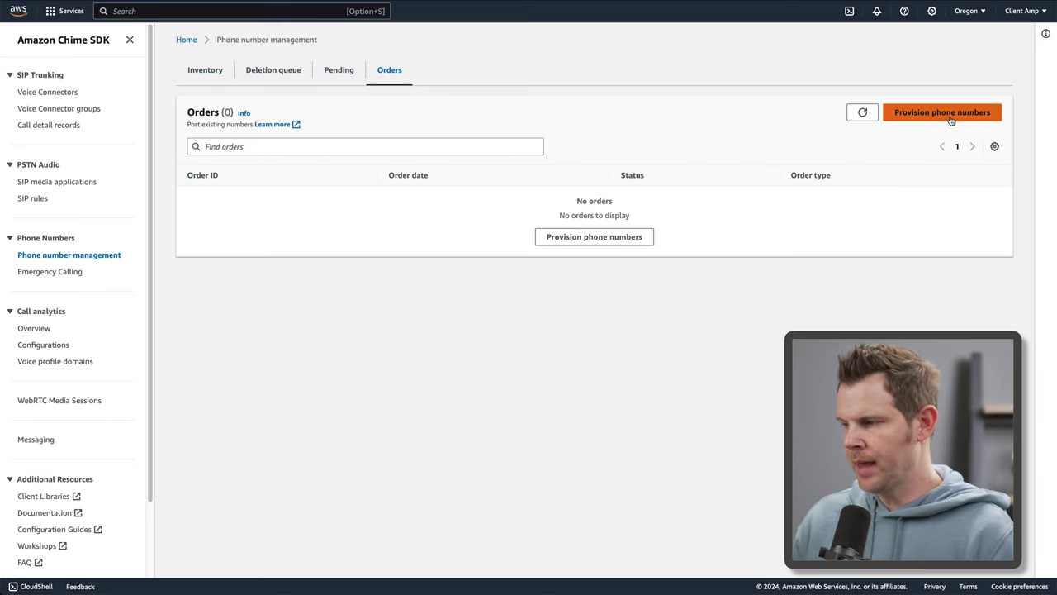
- Start a new phone number order with Voice Connector as the product type
left_click(952, 116)
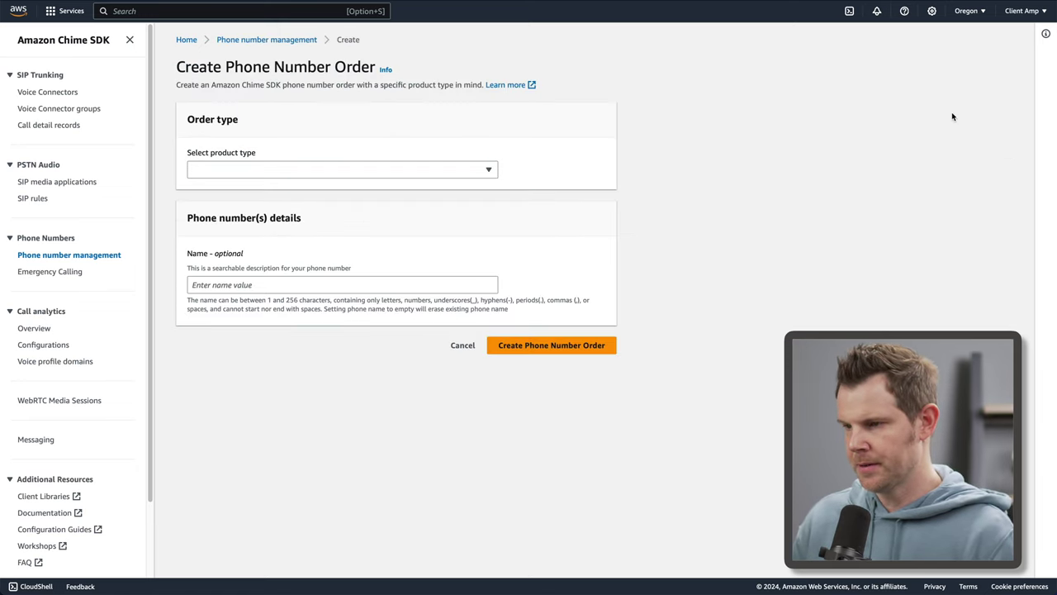
left_click(210, 165)
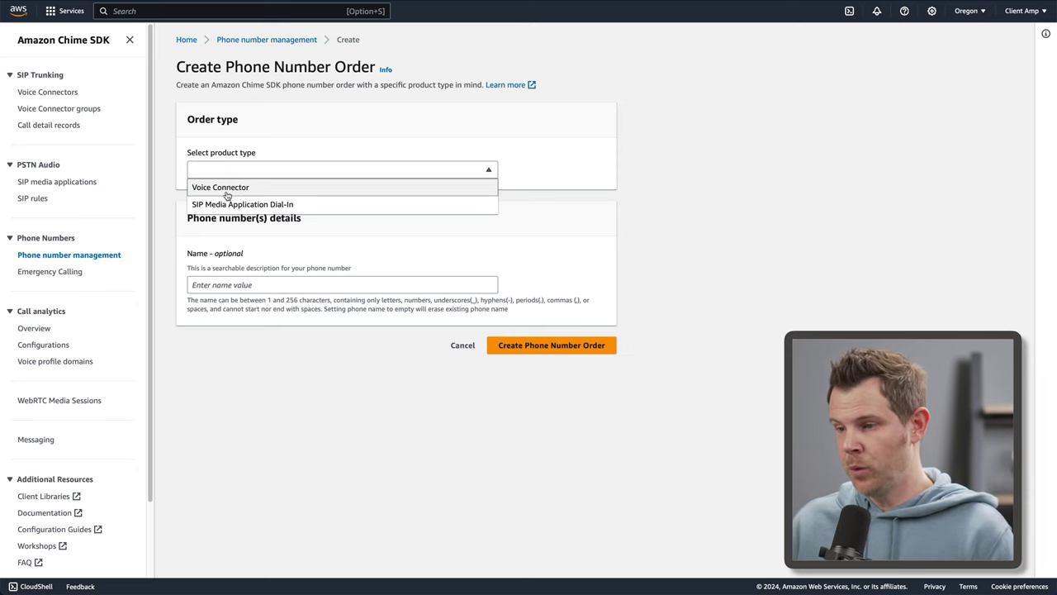
left_click(227, 190)
- Search for available Local numbers in the United States of America with area code 612
left_click(211, 268)
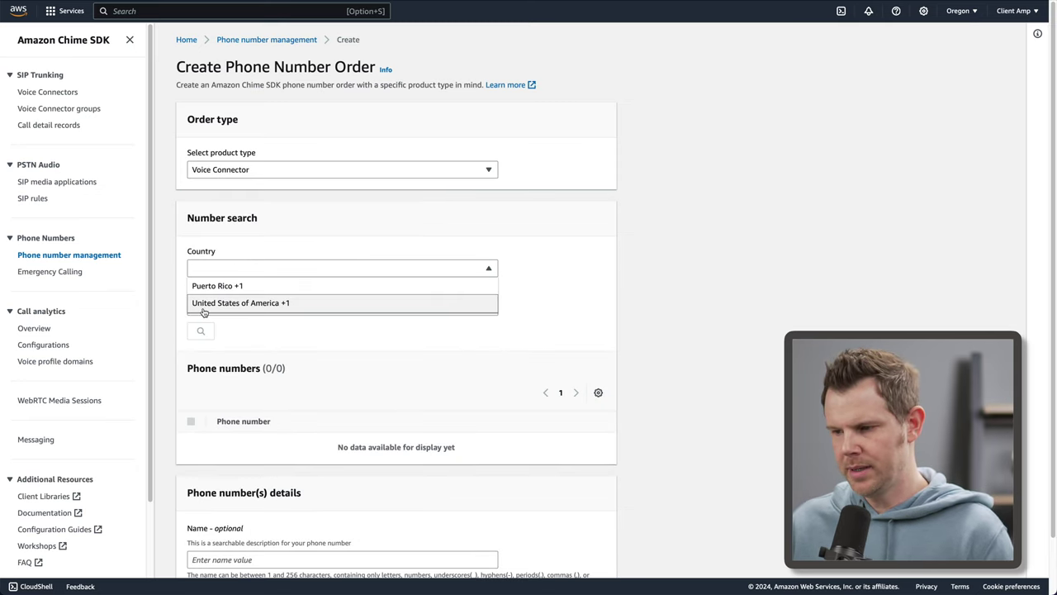
left_click(231, 307)
left_click(231, 308)
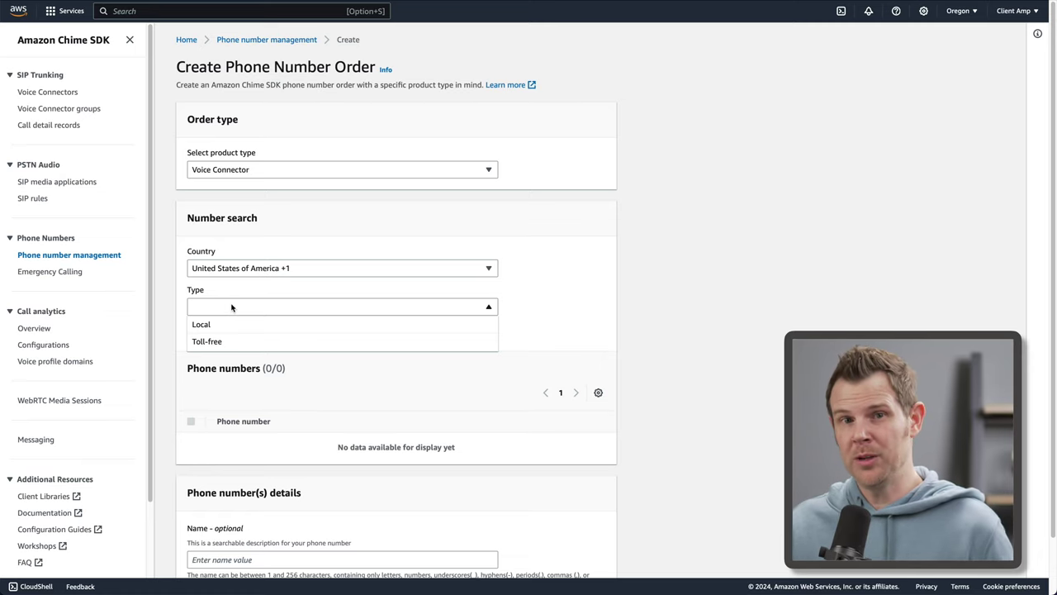
left_click(202, 324)
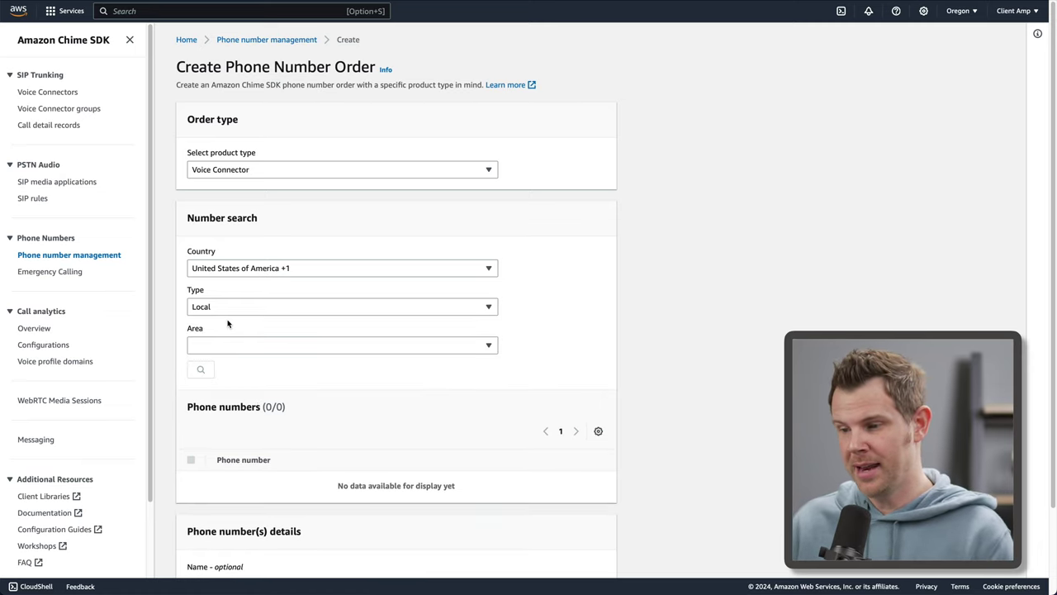
left_click(207, 345)
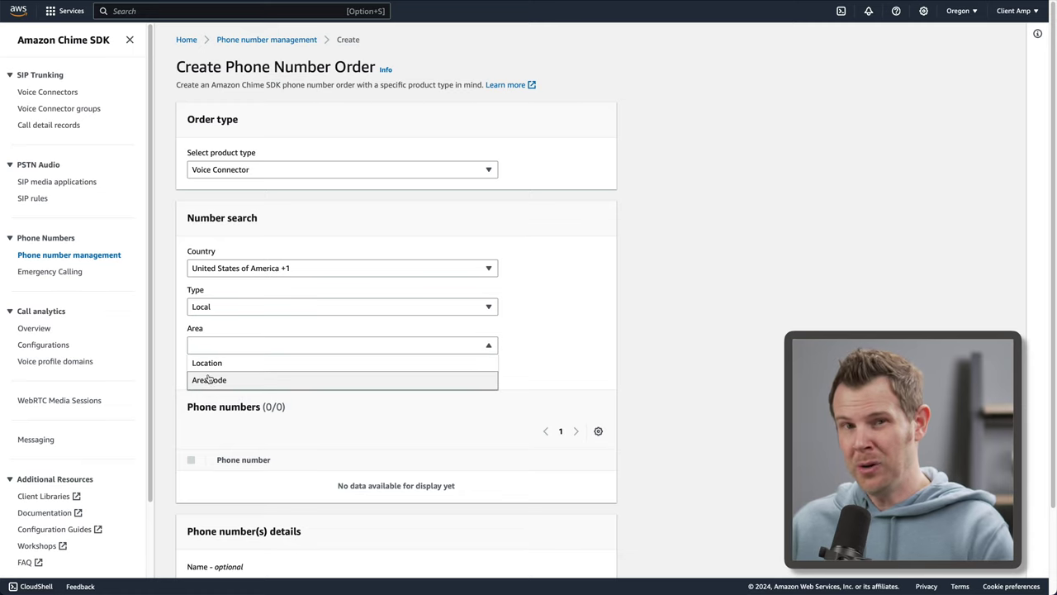
left_click(212, 382)
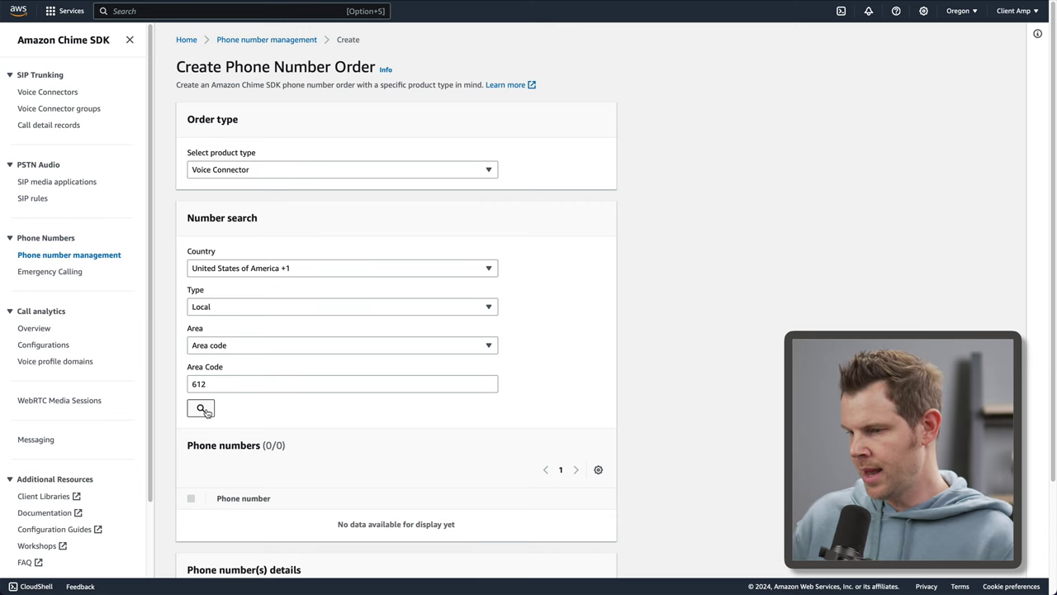
left_click(204, 410)
- Select the first available phone number in the results and place the order with the optional name left empty
scroll(264, 323, "down", 8)
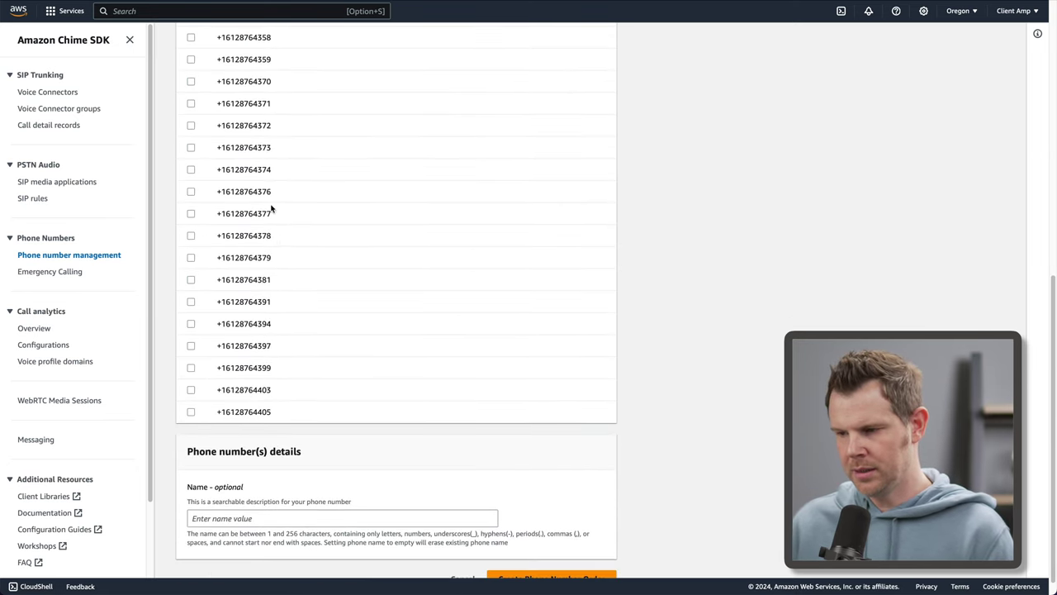
scroll(286, 319, "up", 3)
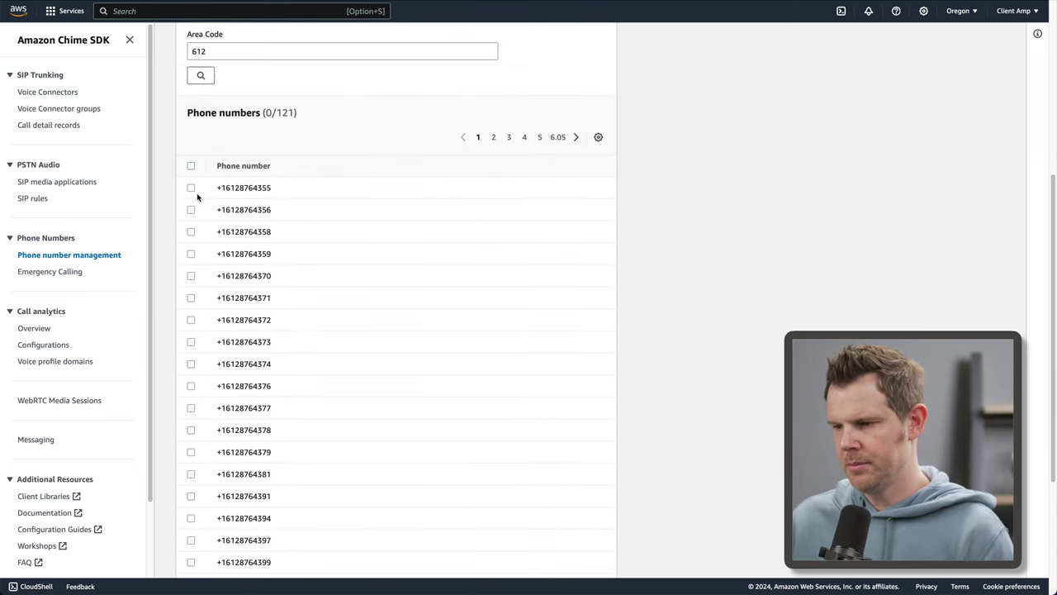
left_click(192, 191)
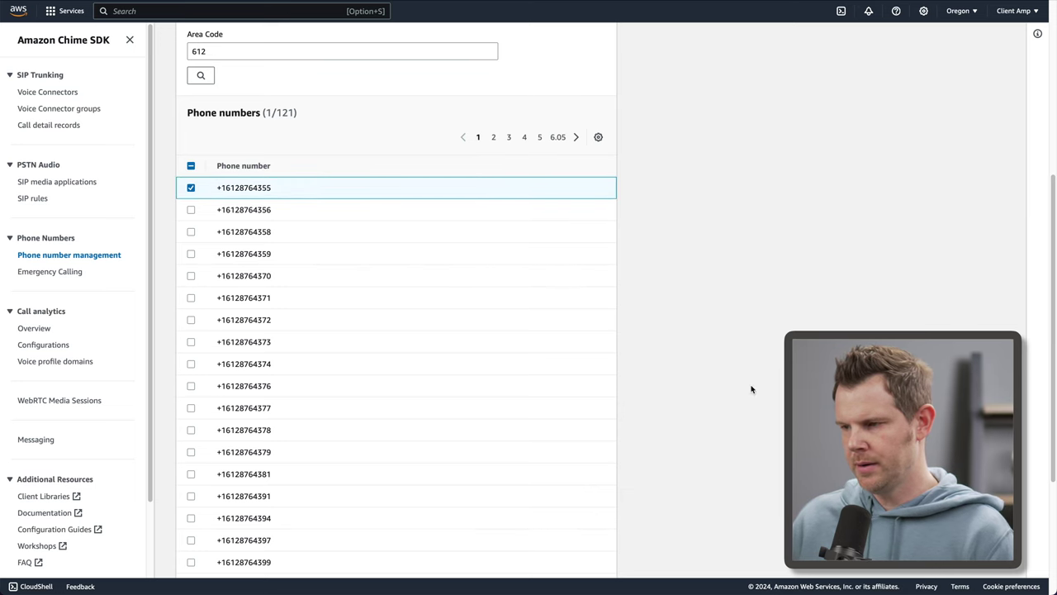
scroll(751, 389, "down", 3)
left_click(383, 496)
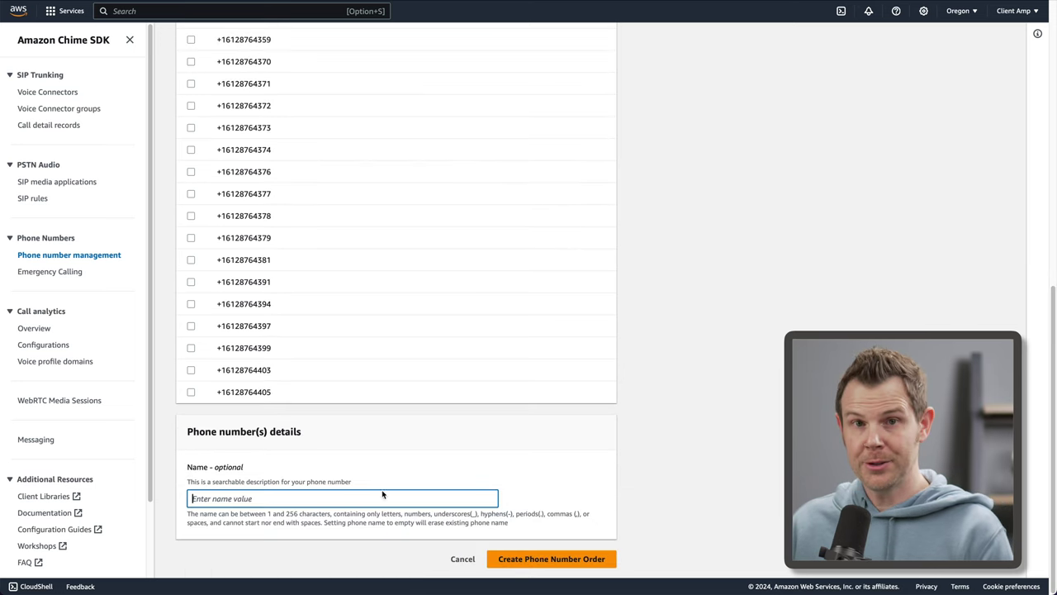
left_click(584, 561)
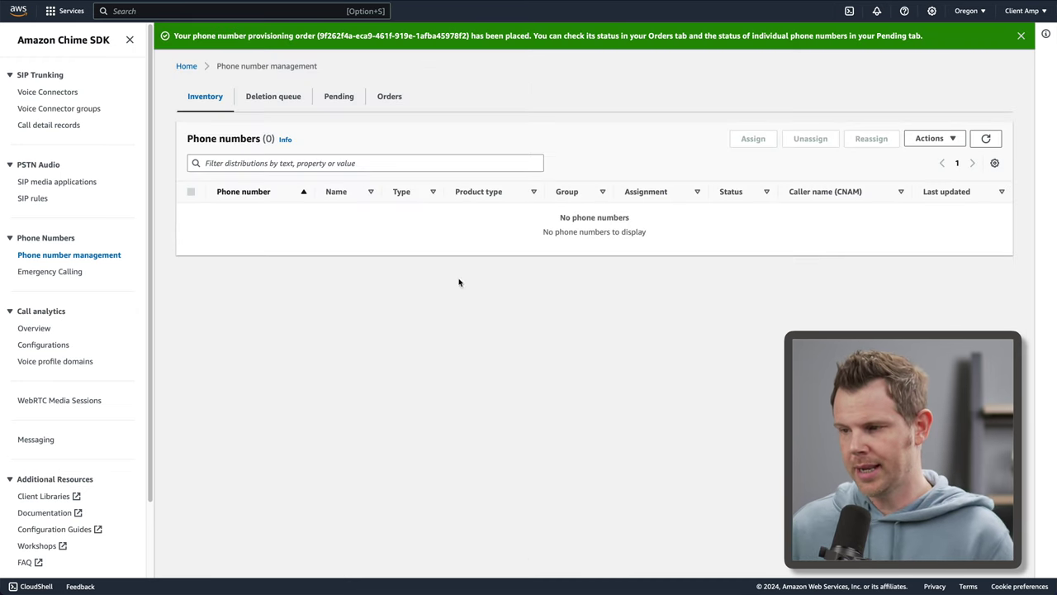
- Check the status of the phone number order and review the phone number inventory
left_click(395, 98)
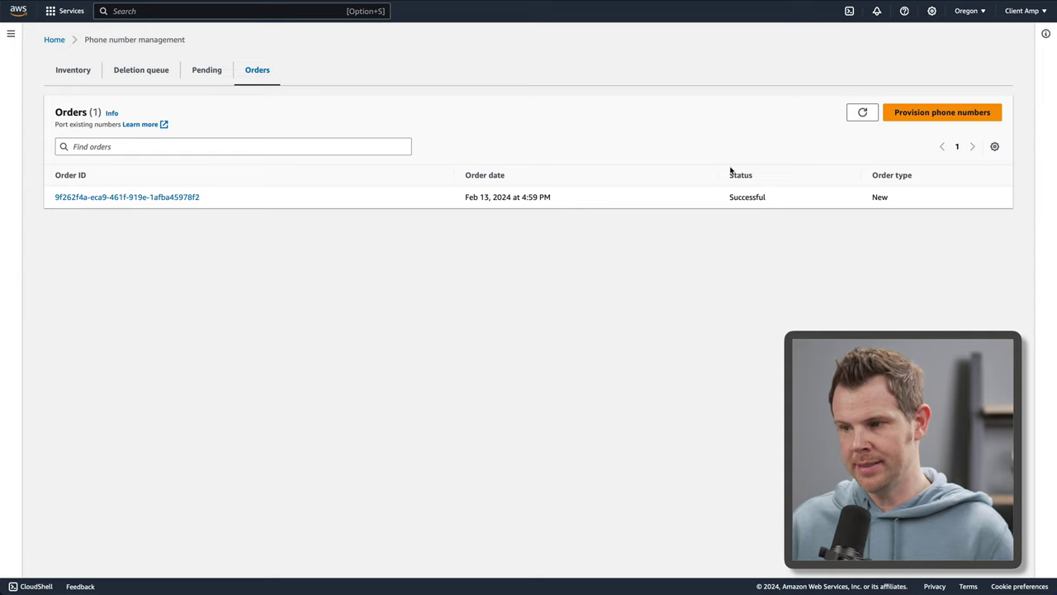
left_click(72, 73)
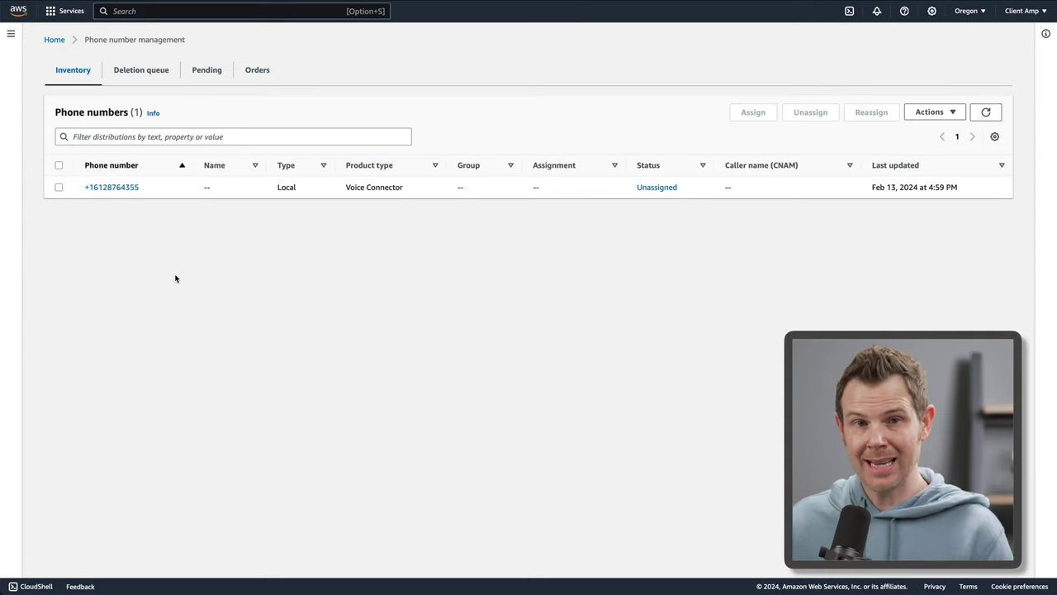
- Create a Voice Connector named "3CX Demo" with encryption disabled
left_click(10, 34)
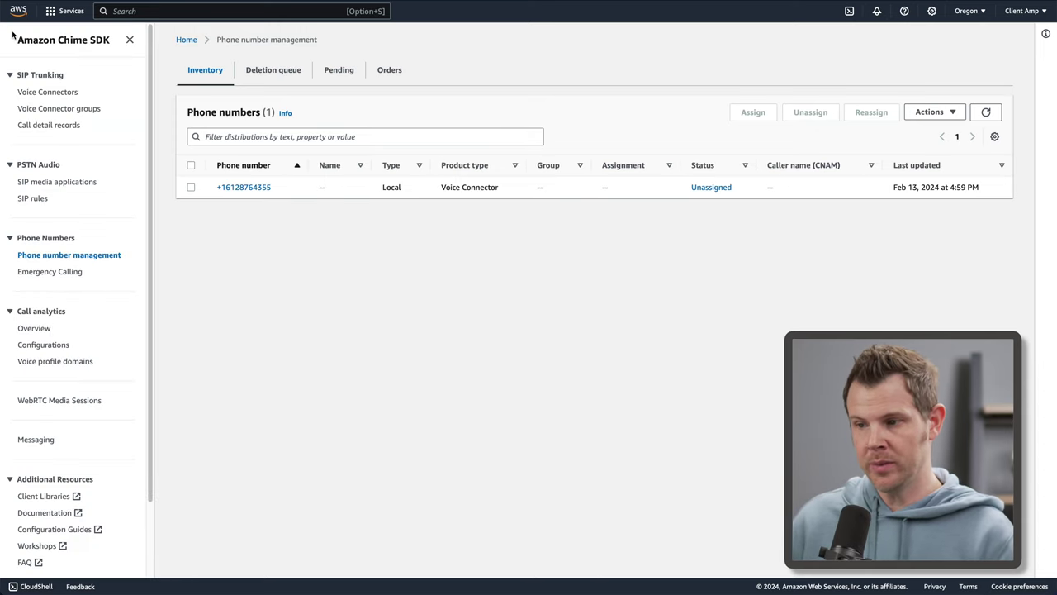
left_click(67, 96)
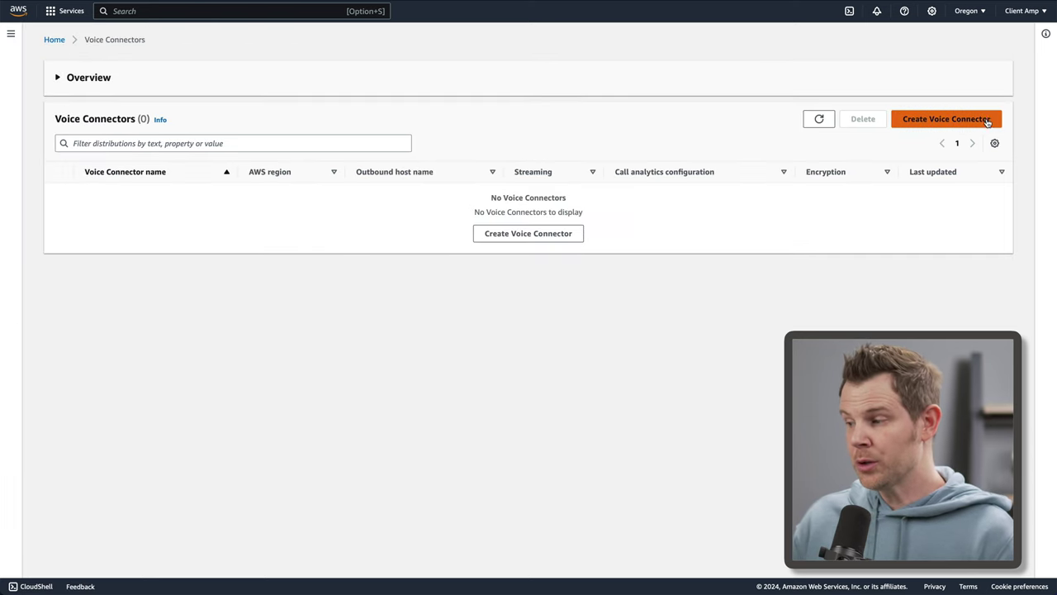
left_click(949, 120)
left_click(108, 168)
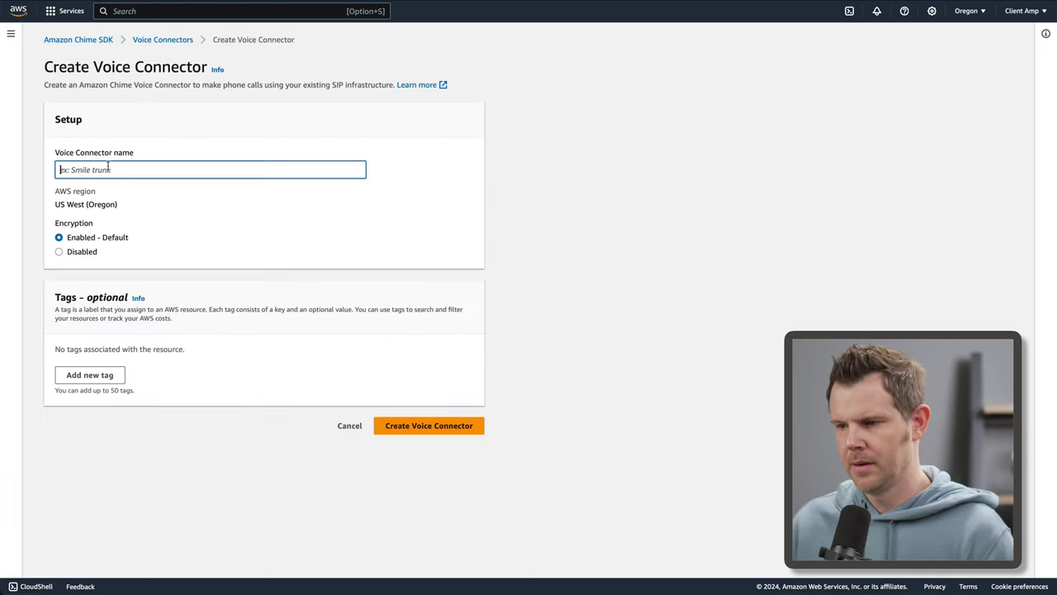
type("3CX")
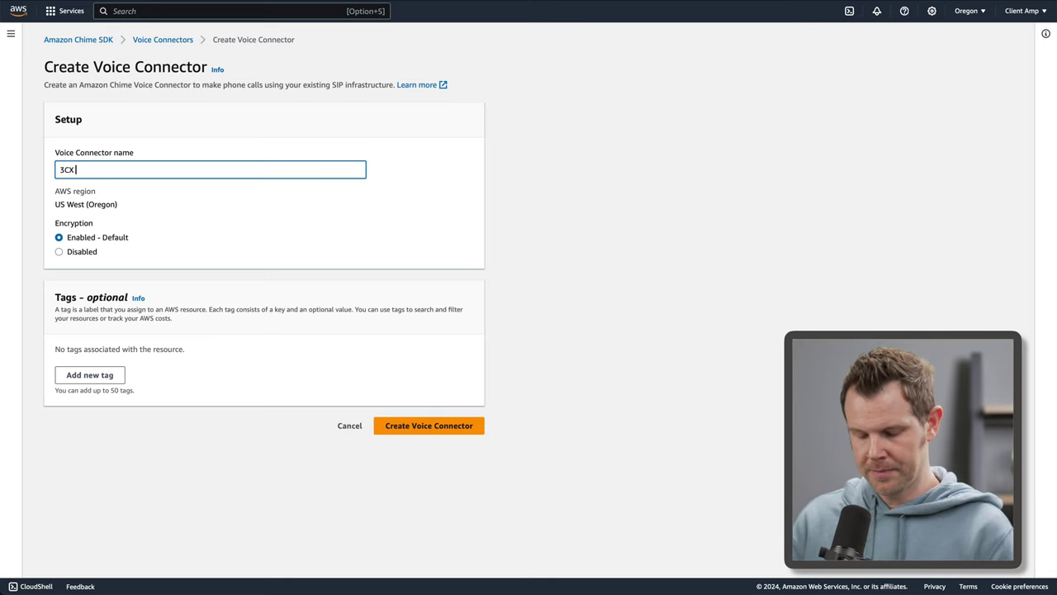
type(" Demo")
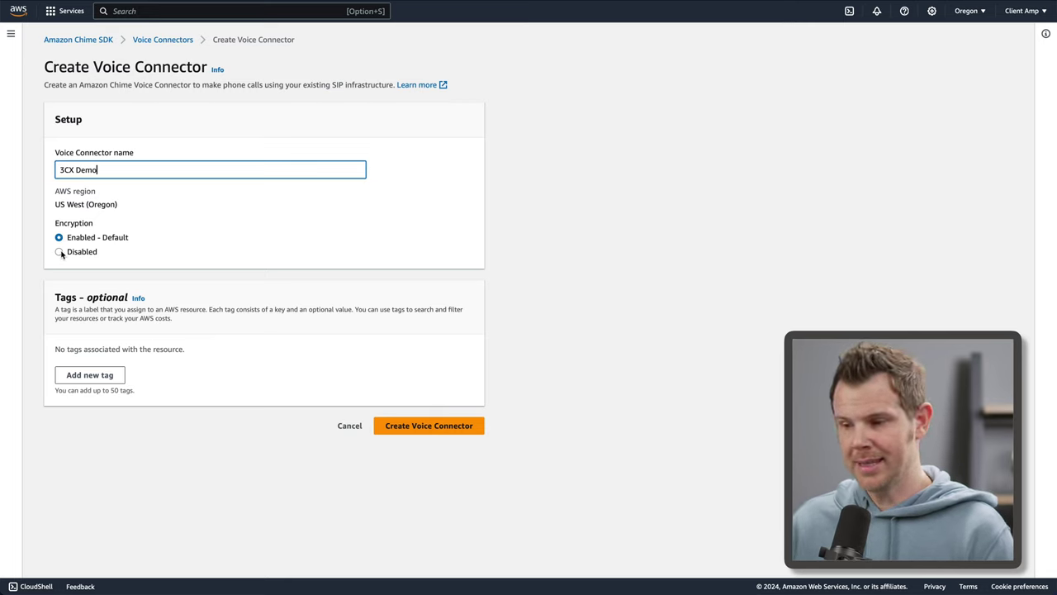
left_click(59, 253)
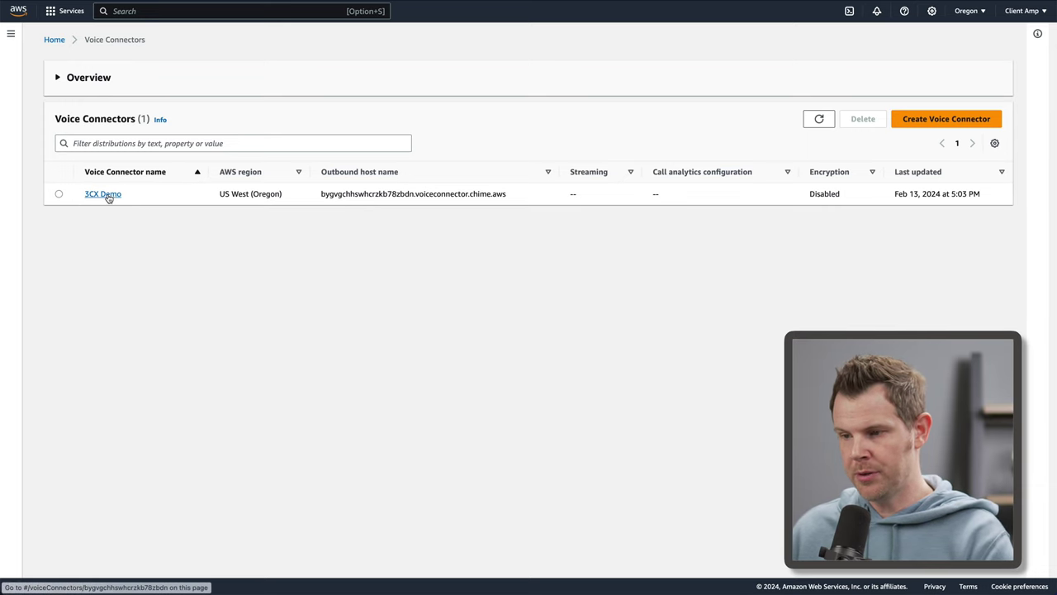
- Enable termination for the 3CX Demo Voice Connector and open a new entry for its allowed hosts list
left_click(109, 198)
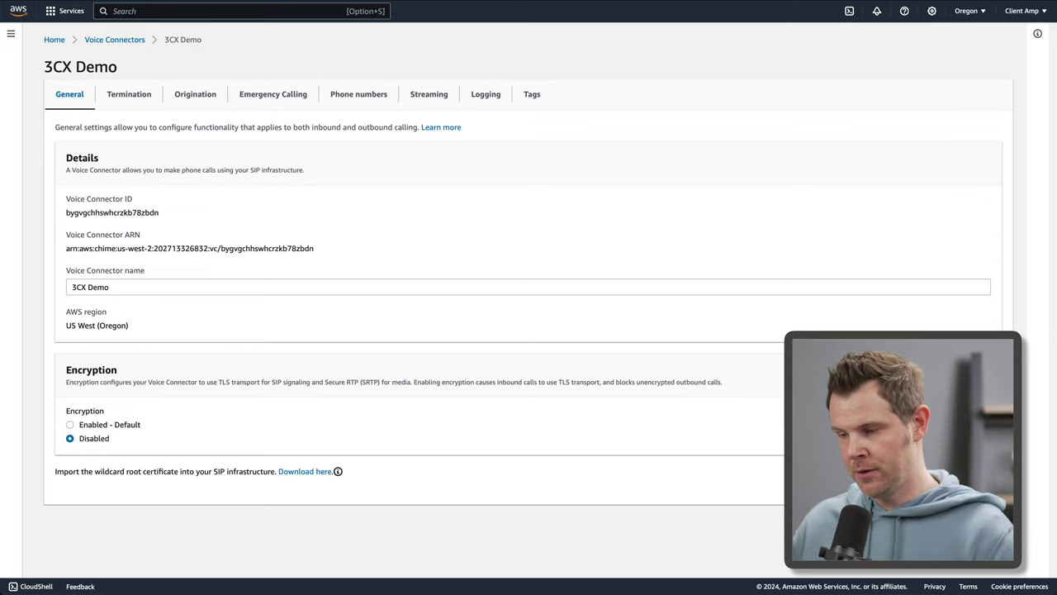
left_click(128, 101)
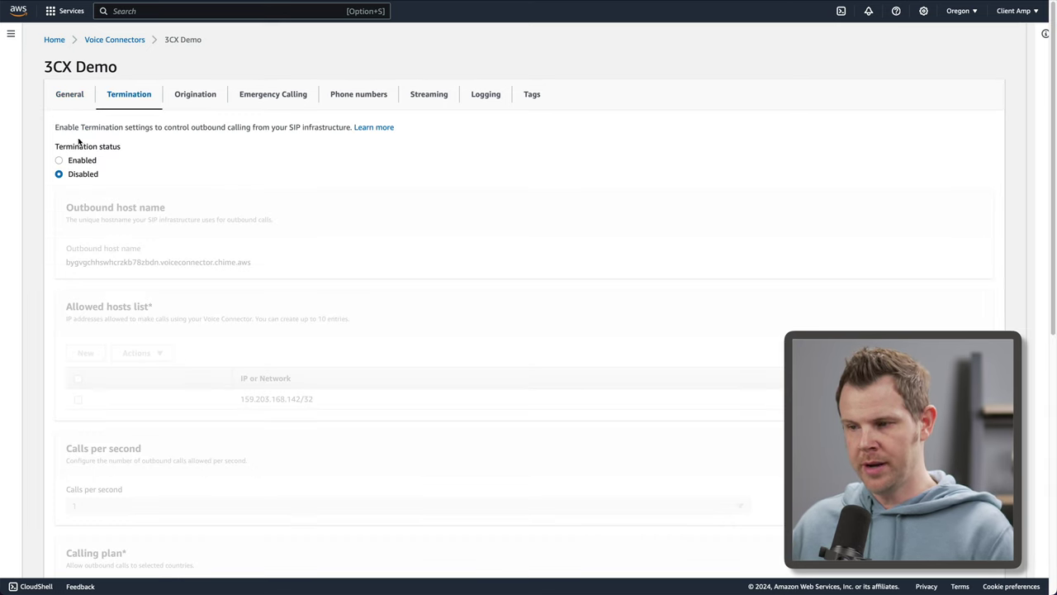
left_click(75, 162)
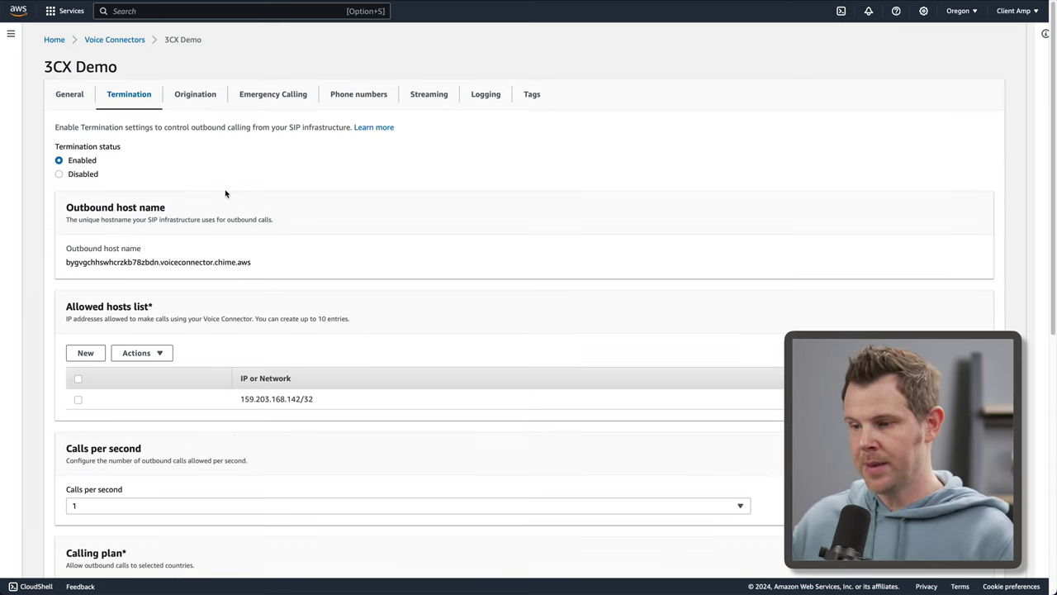
scroll(81, 260, "down", 1)
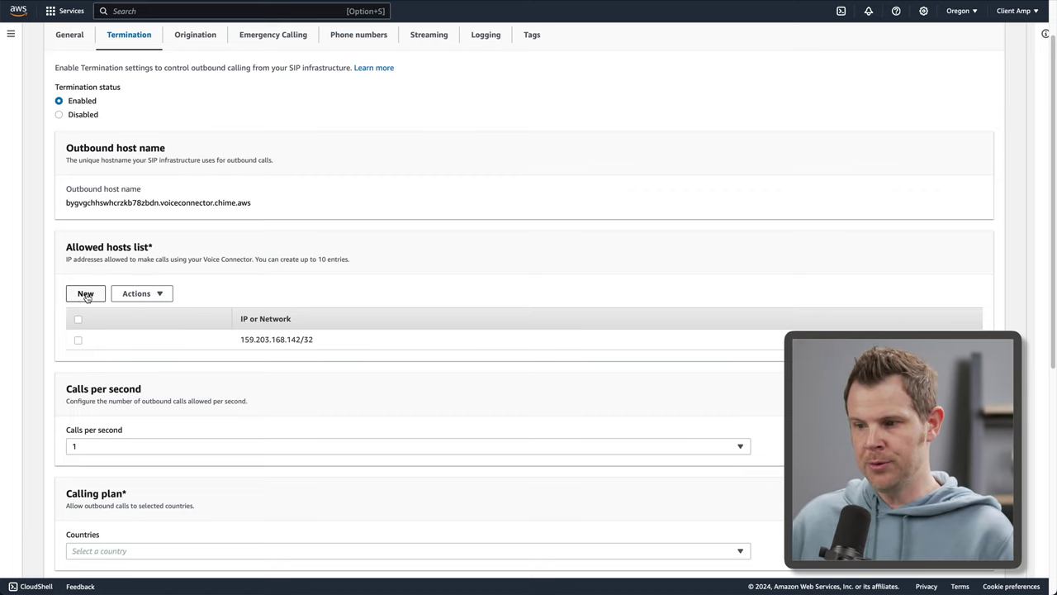
left_click(86, 294)
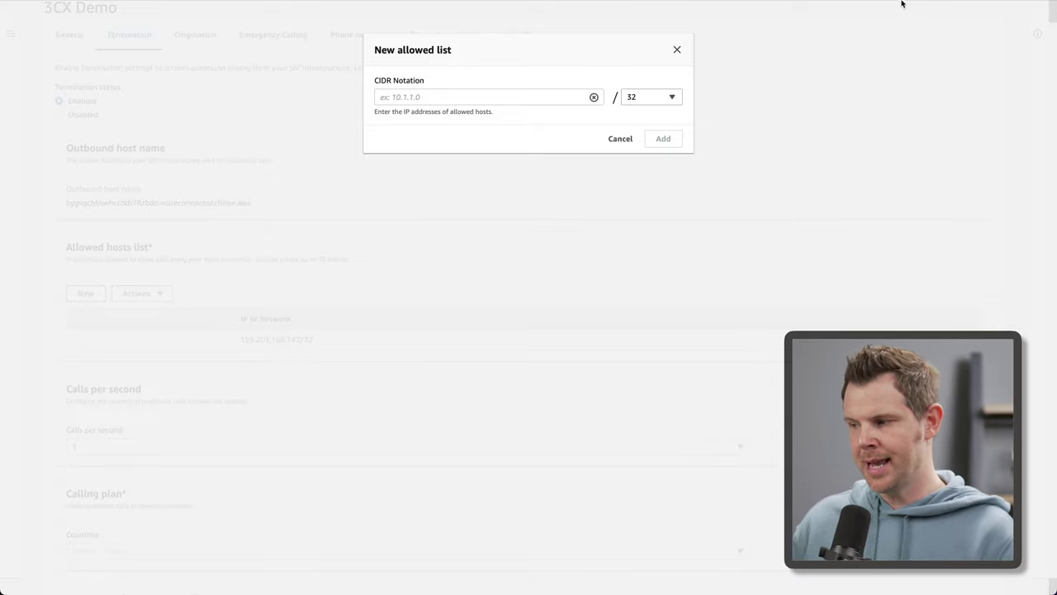
- Switch to 3CX and open the Voice & Chat settings in its admin console
key("super+Tab")
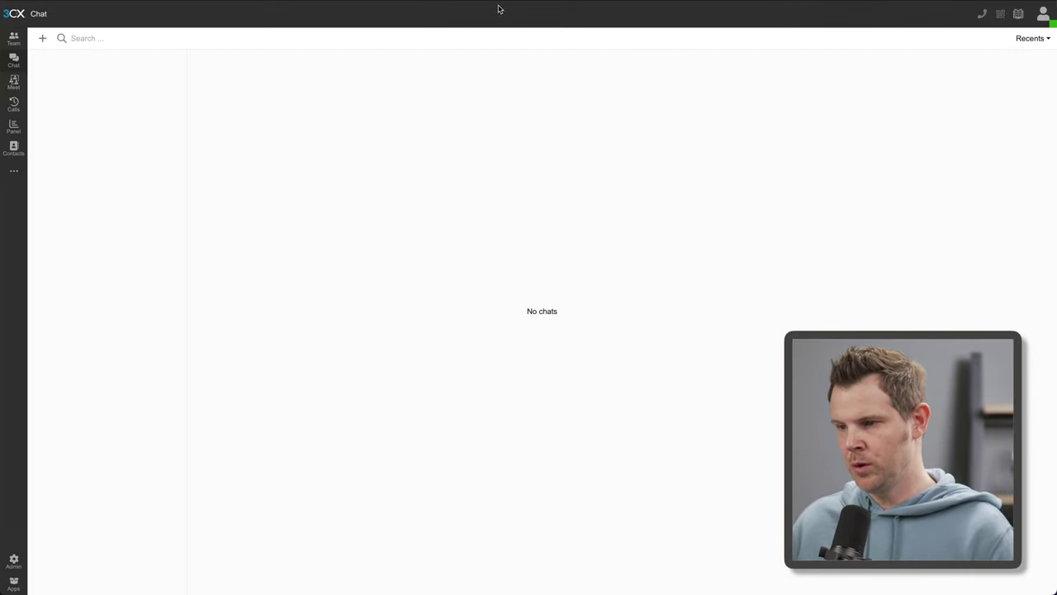
left_click(13, 561)
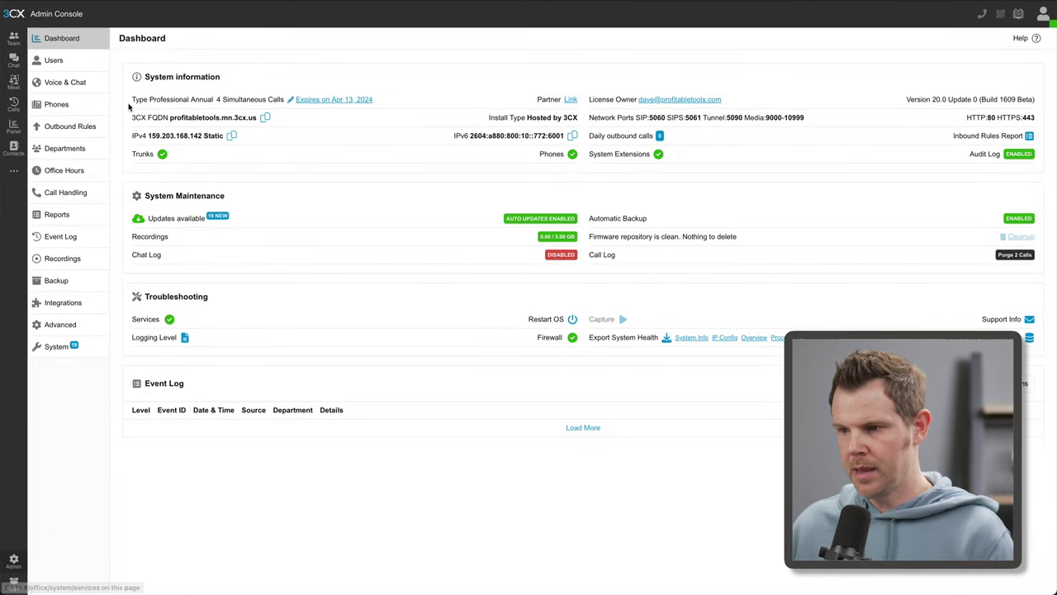
left_click(88, 81)
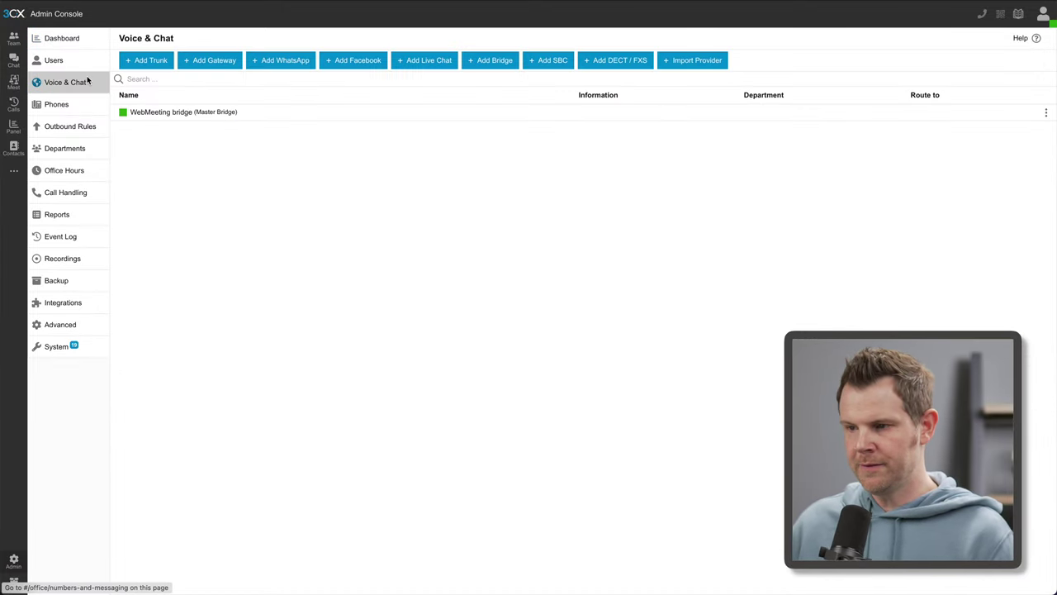
- Copy the provider whitelisting IP from a new 3CX trunk form and add 159.203.168.142/32 to the Voice Connector's allowed hosts in Amazon Chime SDK
left_click(142, 60)
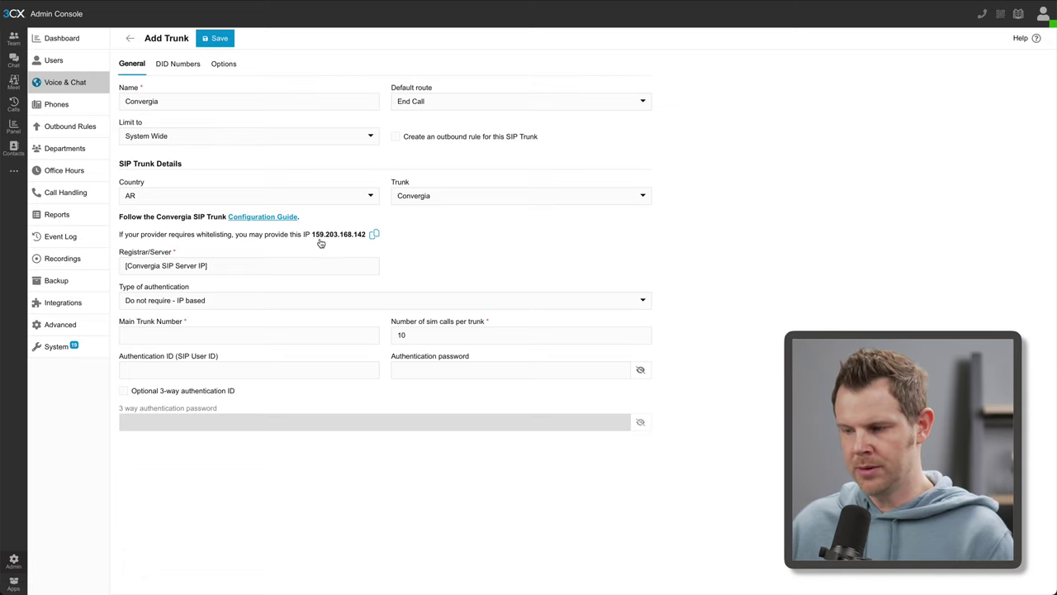
left_click(373, 236)
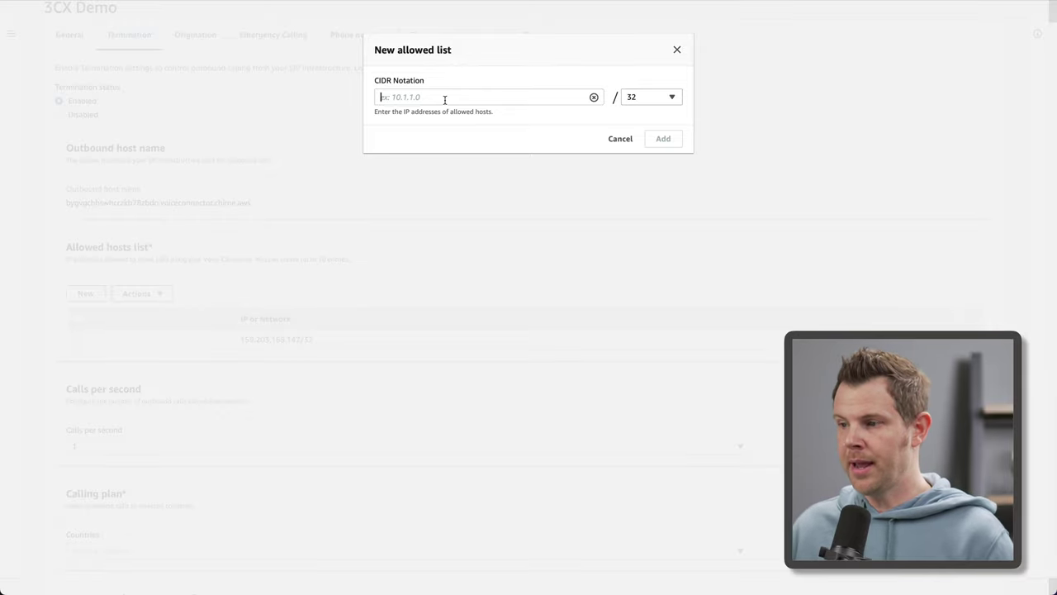
key("ctrl+v")
left_click(669, 141)
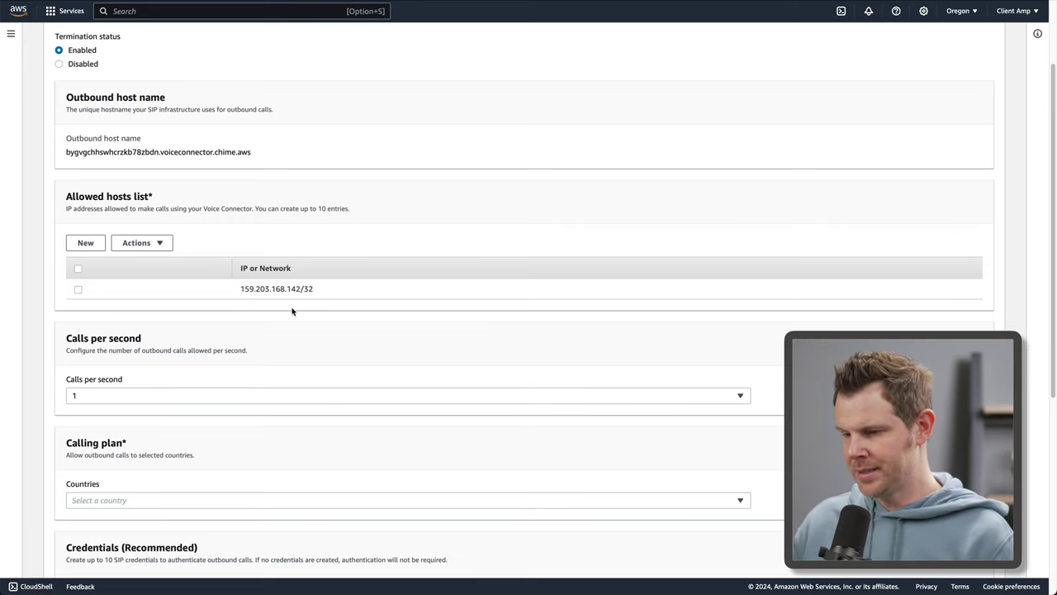
- Allow outbound calls to all available countries in the Voice Connector's calling plan
scroll(291, 311, "down", 2)
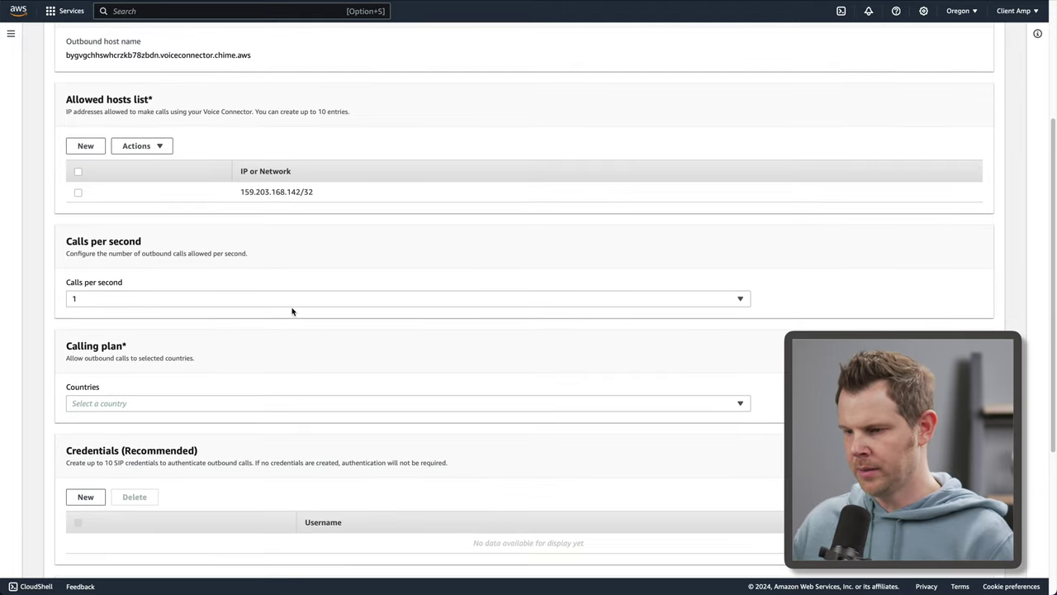
scroll(292, 312, "up", 2)
scroll(292, 312, "down", 4)
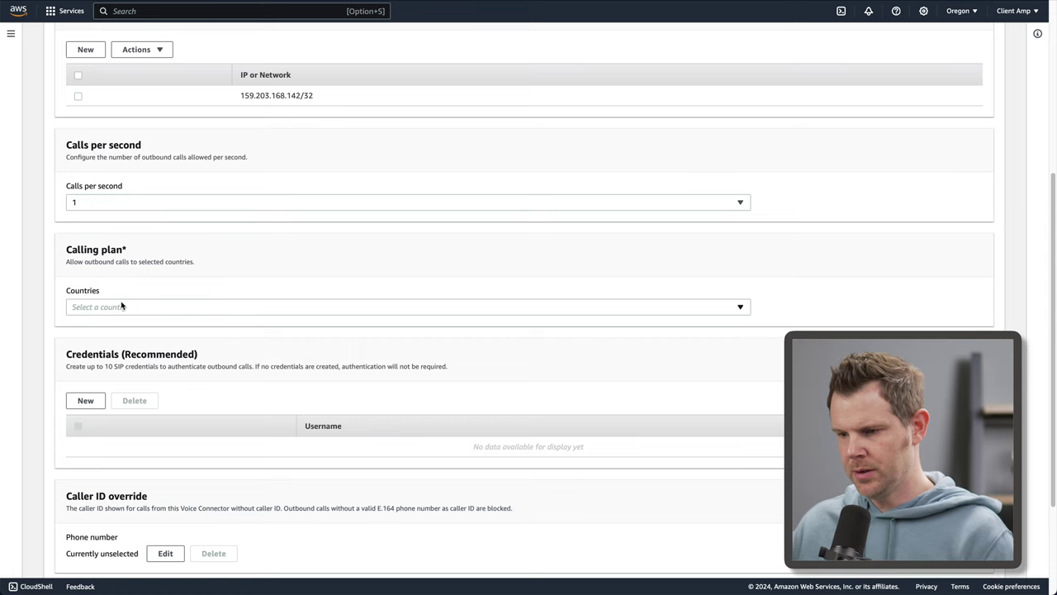
left_click(123, 303)
scroll(125, 297, "down", 3)
scroll(270, 241, "up", 5)
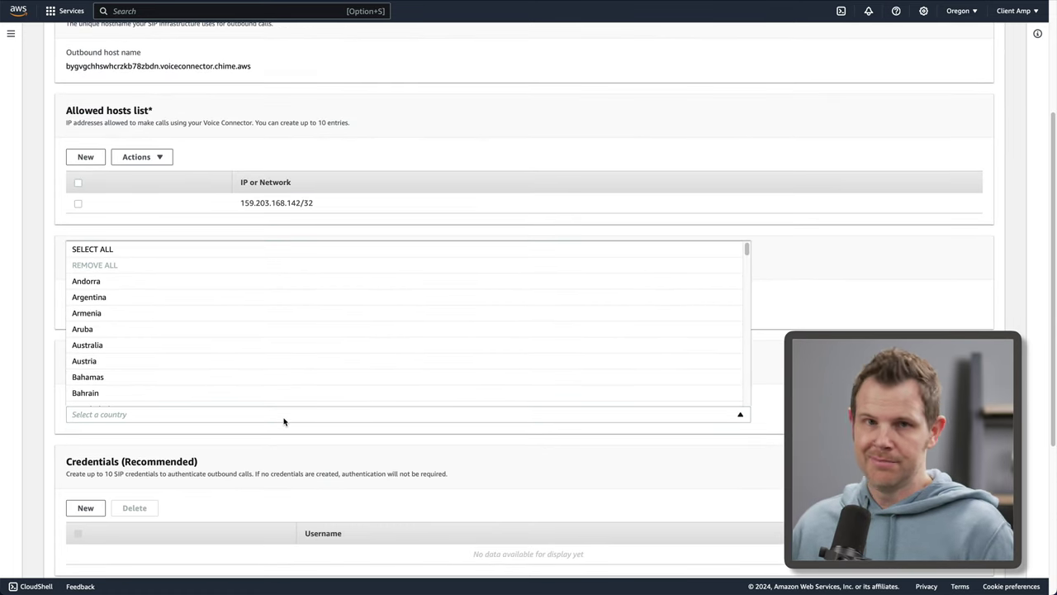
left_click(128, 249)
left_click(807, 314)
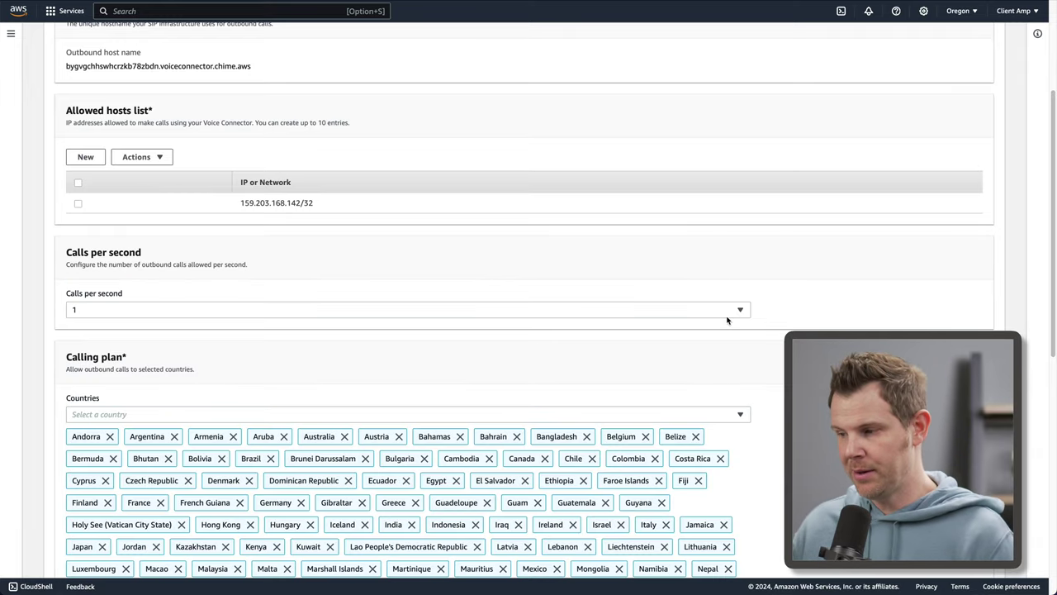
- Add SIP credentials with the username "profitabletools" and a password, and save the termination settings
scroll(694, 395, "down", 4)
scroll(779, 403, "down", 10)
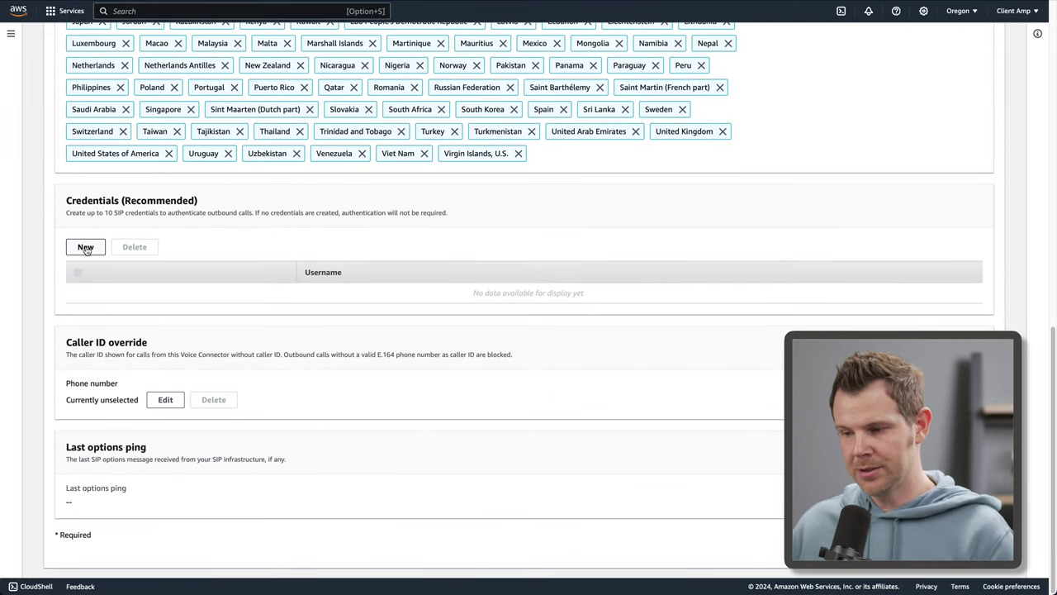
left_click(87, 249)
left_click(428, 124)
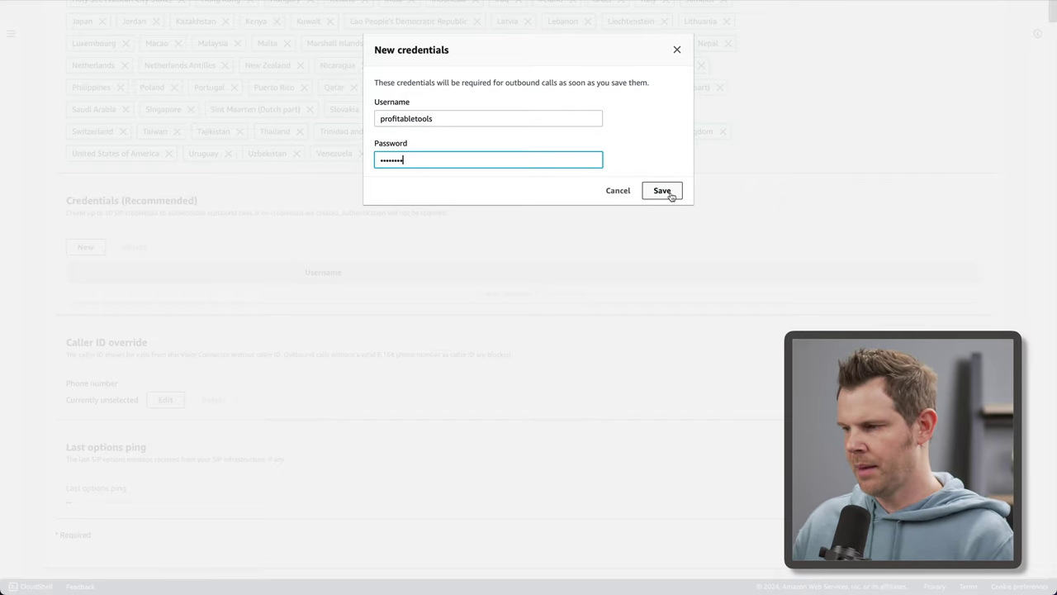
left_click(667, 192)
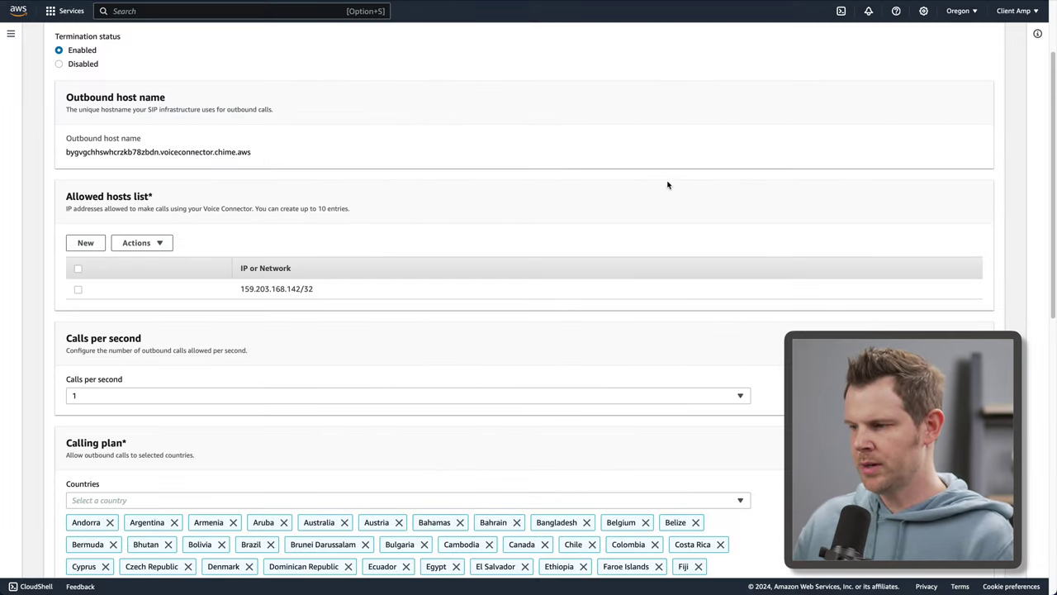
scroll(668, 226, "down", 8)
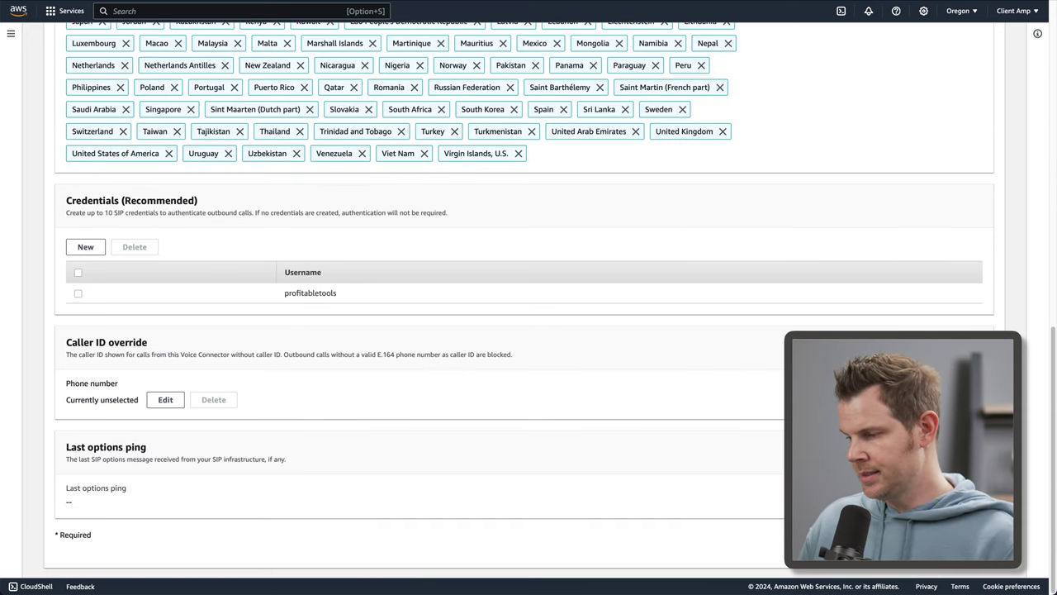
scroll(529, 297, "up", 15)
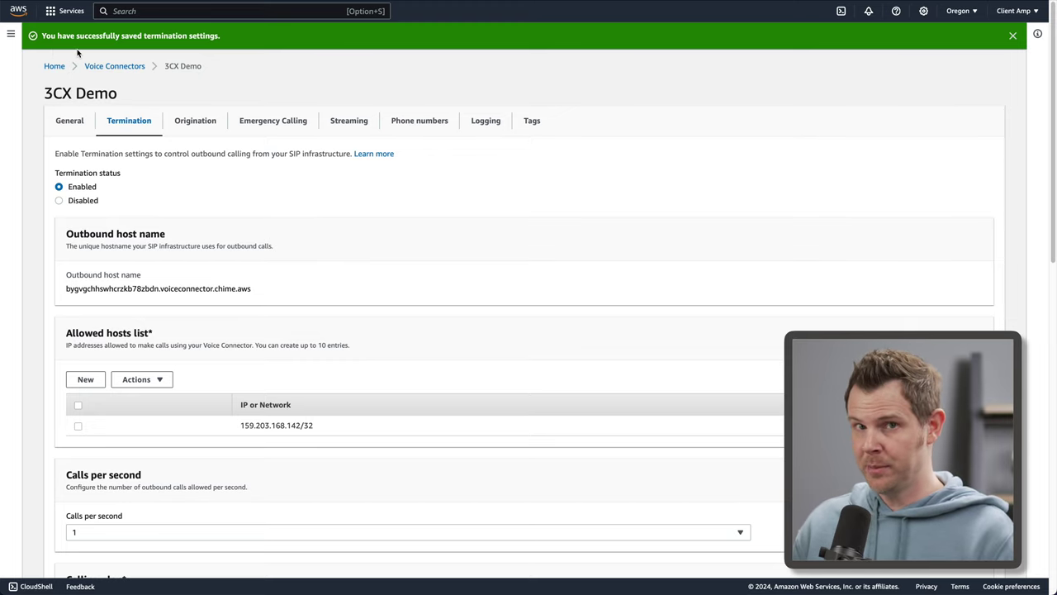
- Enable origination and add an inbound route to profitabletools.mn.3cx.us with port 5060, protocol TCP, priority 1 and weight 5
left_click(189, 123)
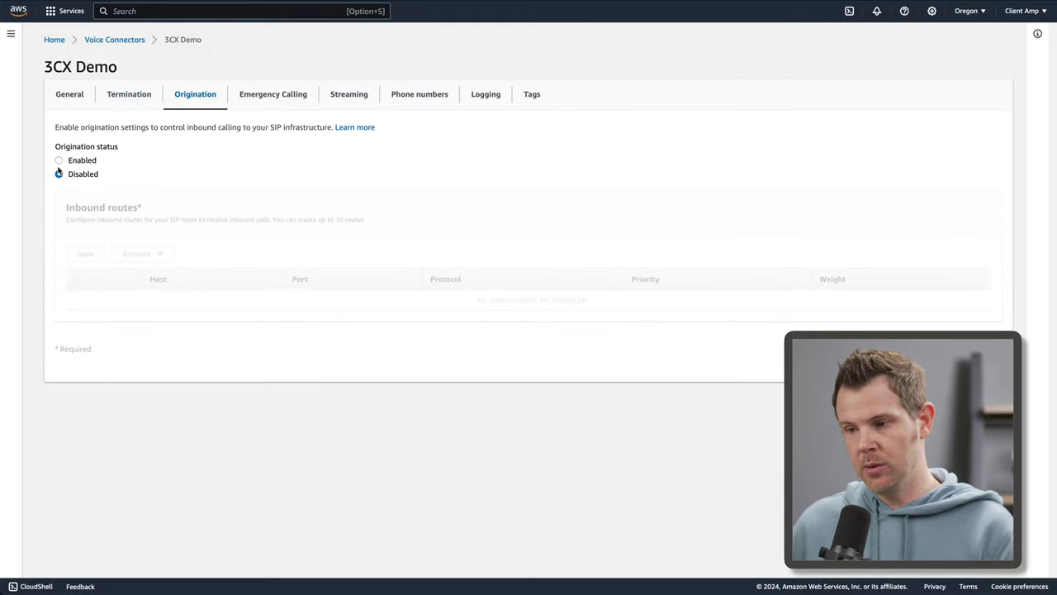
left_click(59, 161)
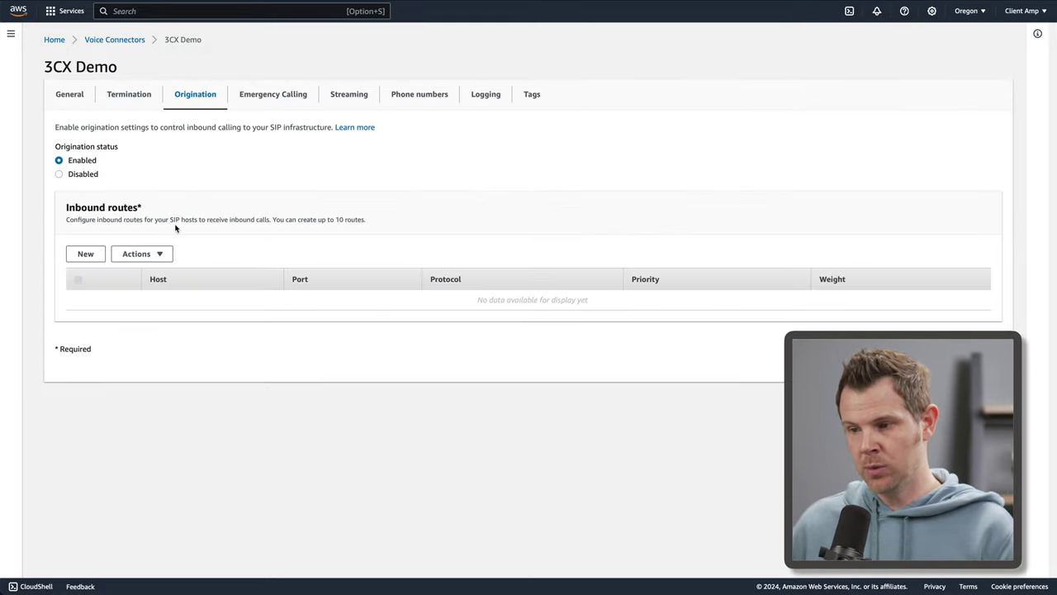
left_click(86, 254)
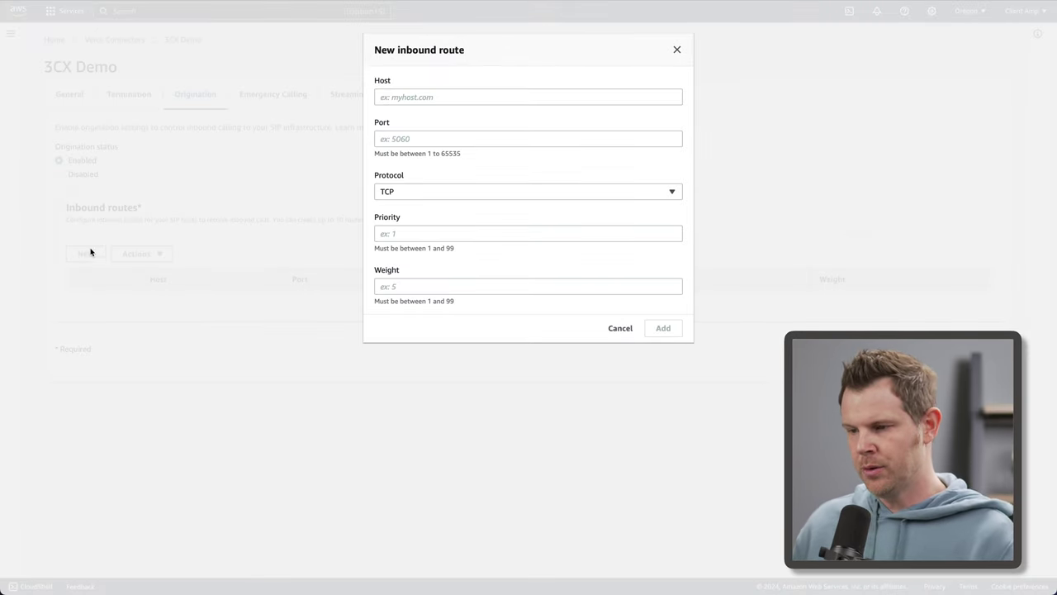
left_click(476, 96)
key("super+v")
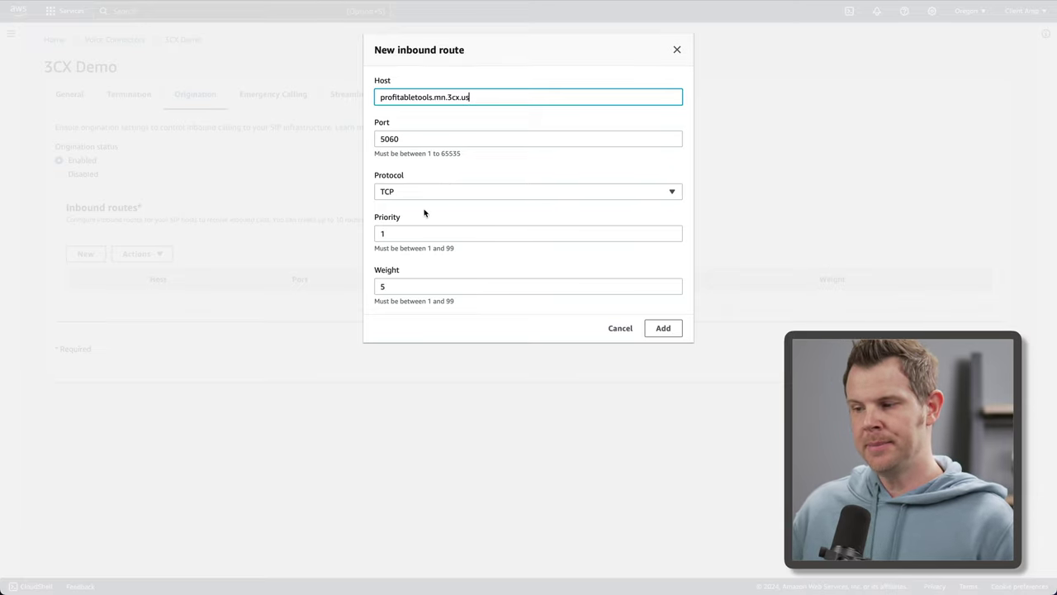
left_click(665, 328)
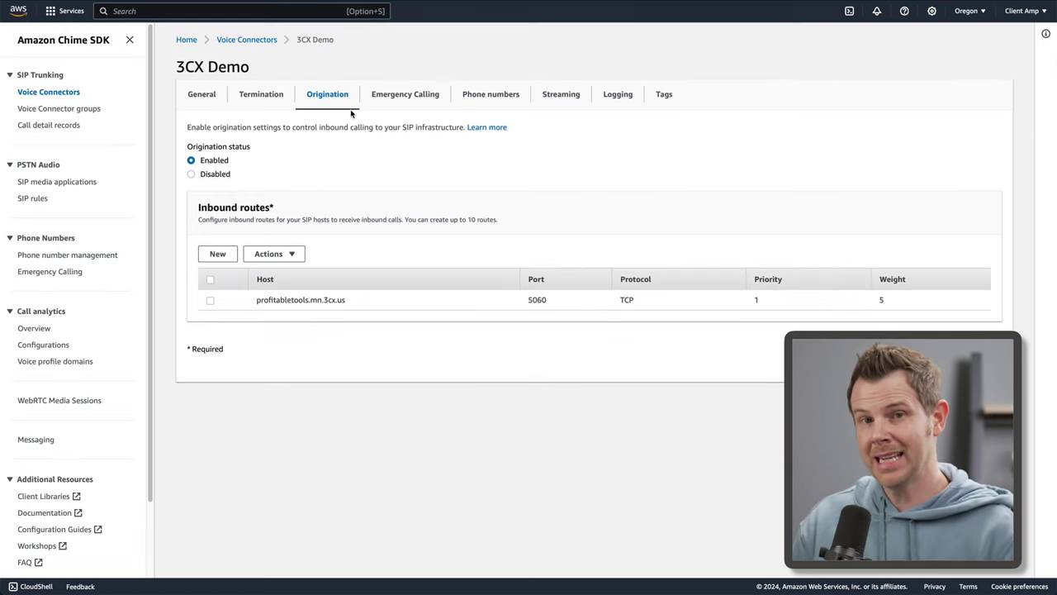
- Assign the available phone number from the inventory to the 3CX Demo Voice Connector
left_click(480, 96)
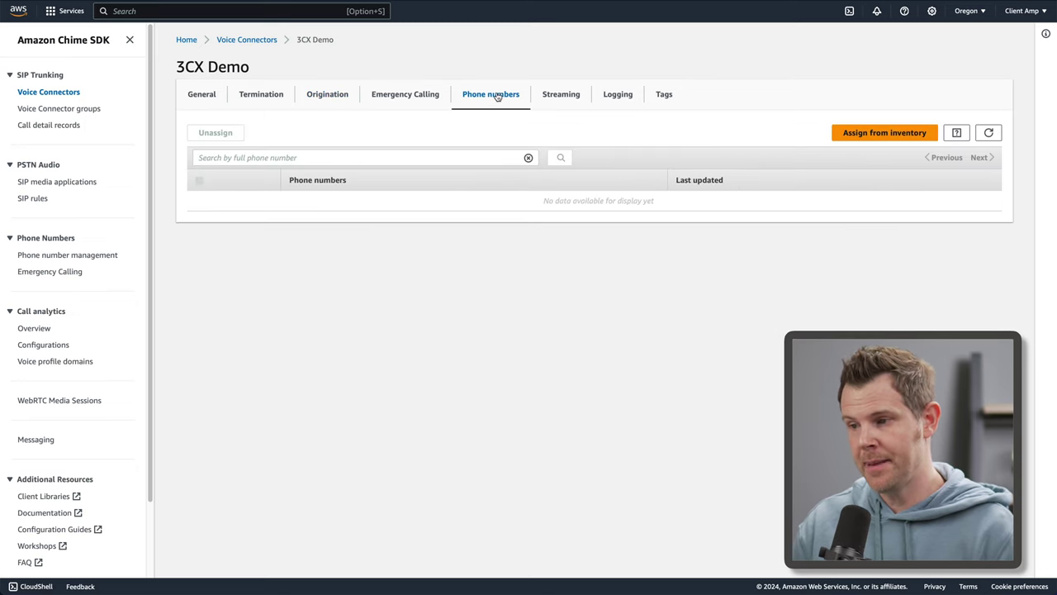
left_click(868, 136)
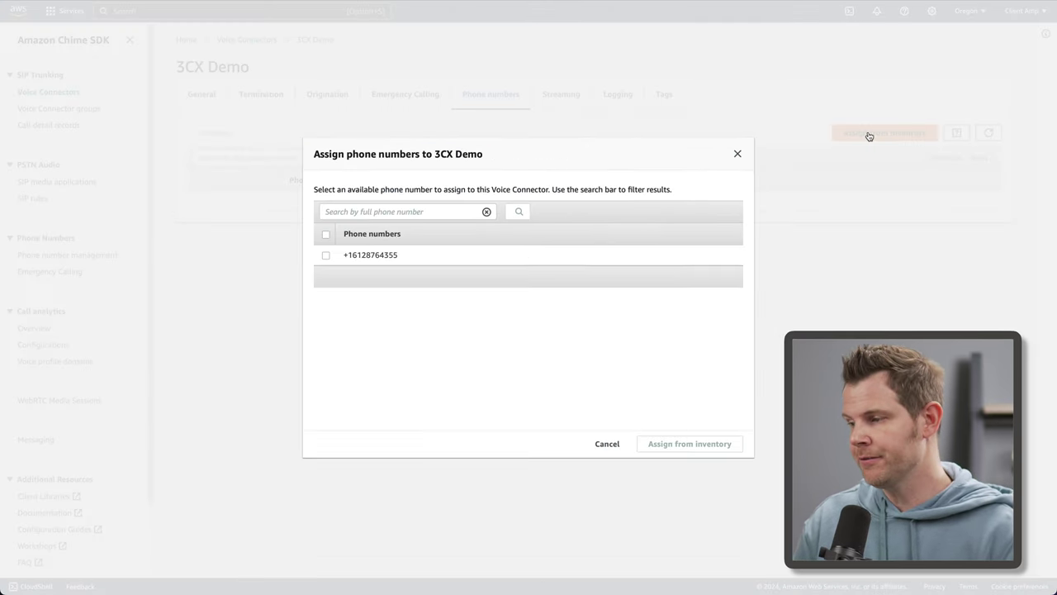
left_click(326, 257)
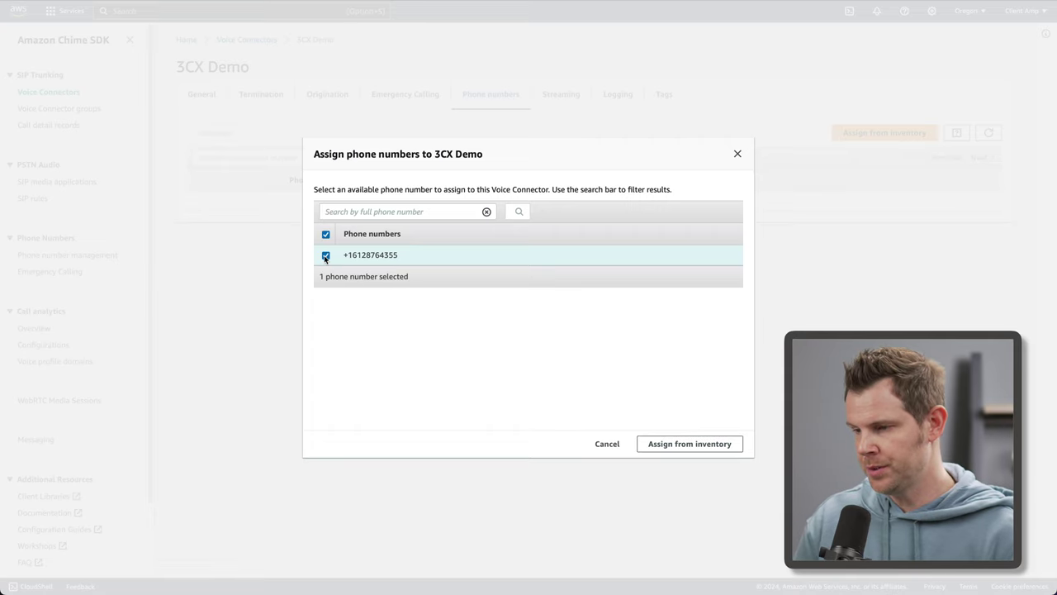
left_click(684, 449)
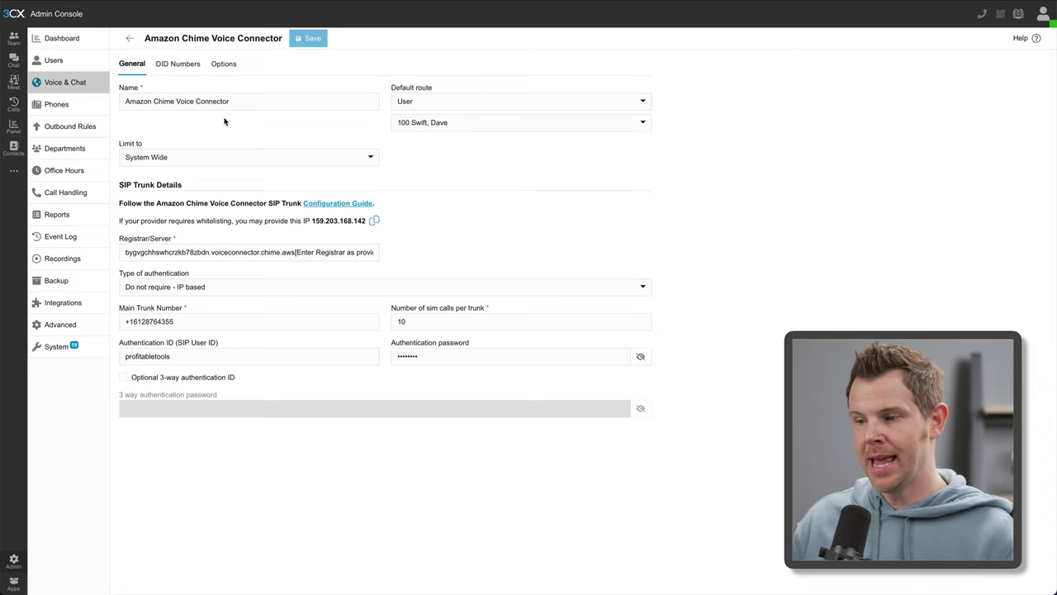
- Review the default route options for the Amazon Chime Voice Connector trunk in 3CX
left_click(422, 103)
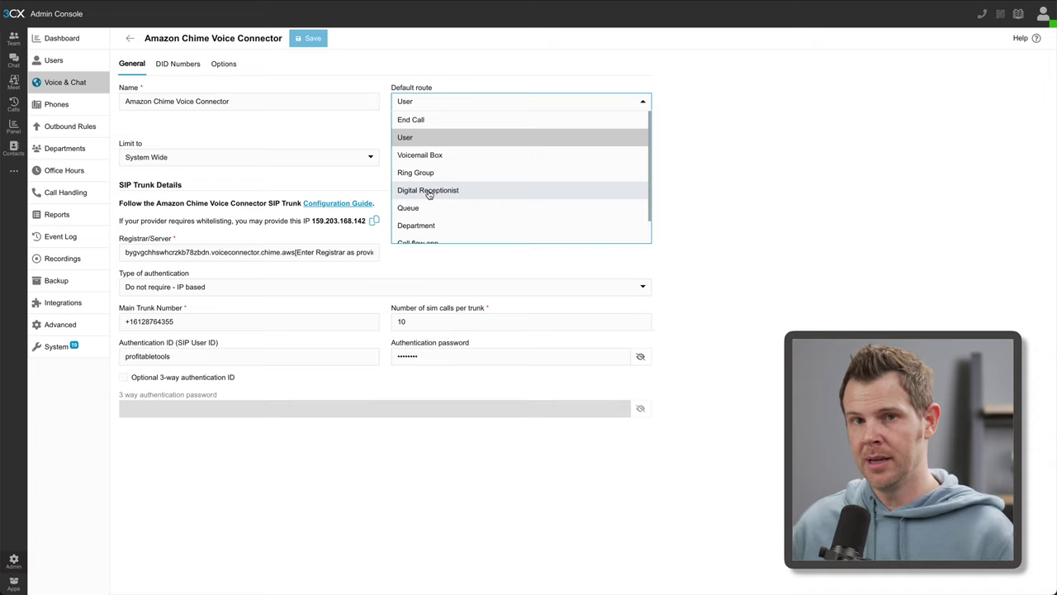
left_click(803, 172)
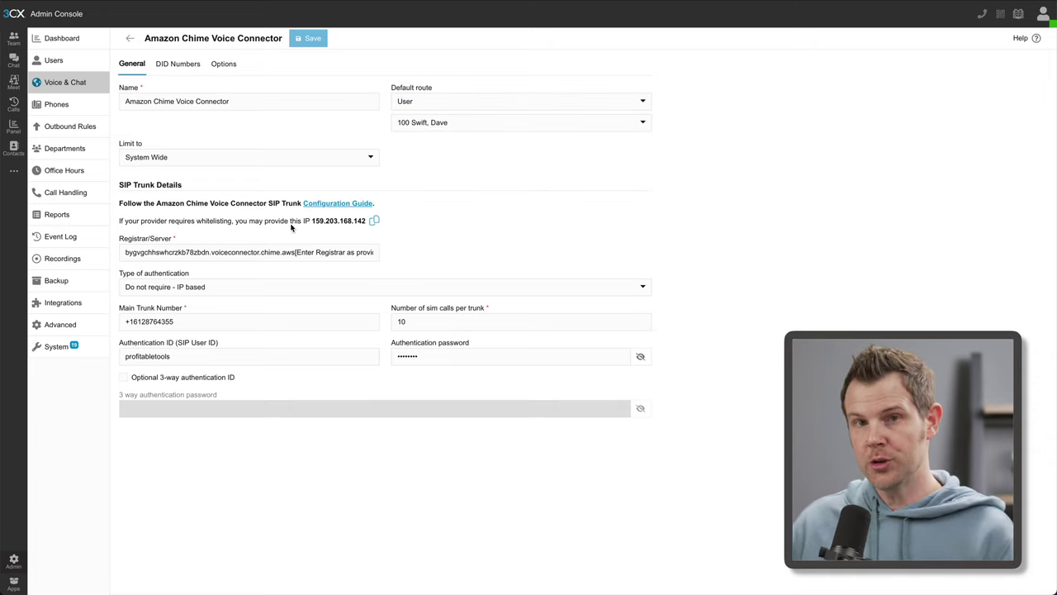
- Look up the outbound host name and phone number in Amazon Chime SDK, set the 3CX trunk's registrar to bygvgchhswhcrzkb78zbdn.voiceconnector.chime.aws and save
key("ctrl+Tab")
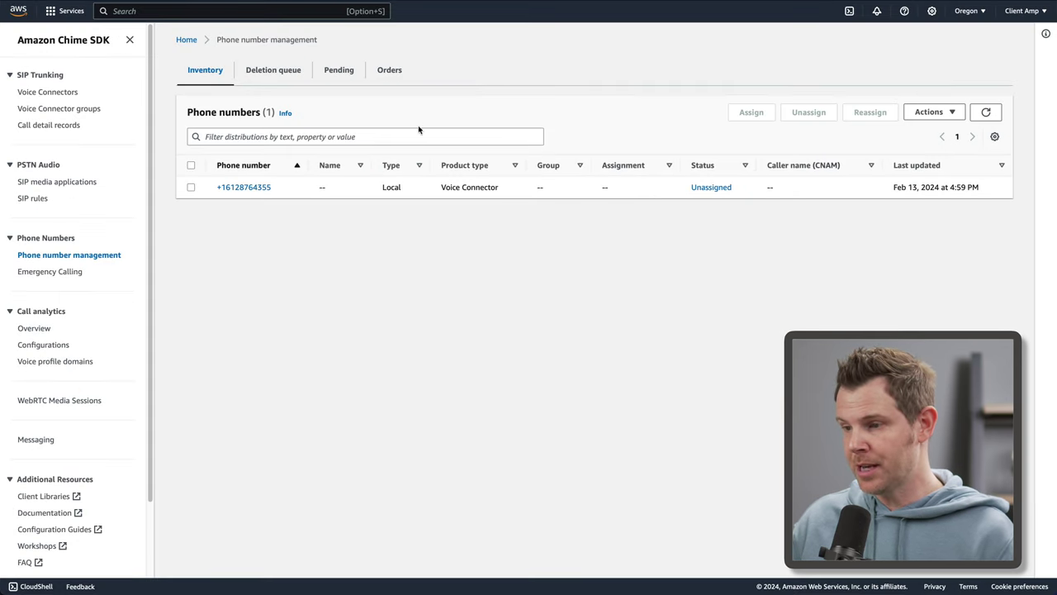
left_click(29, 93)
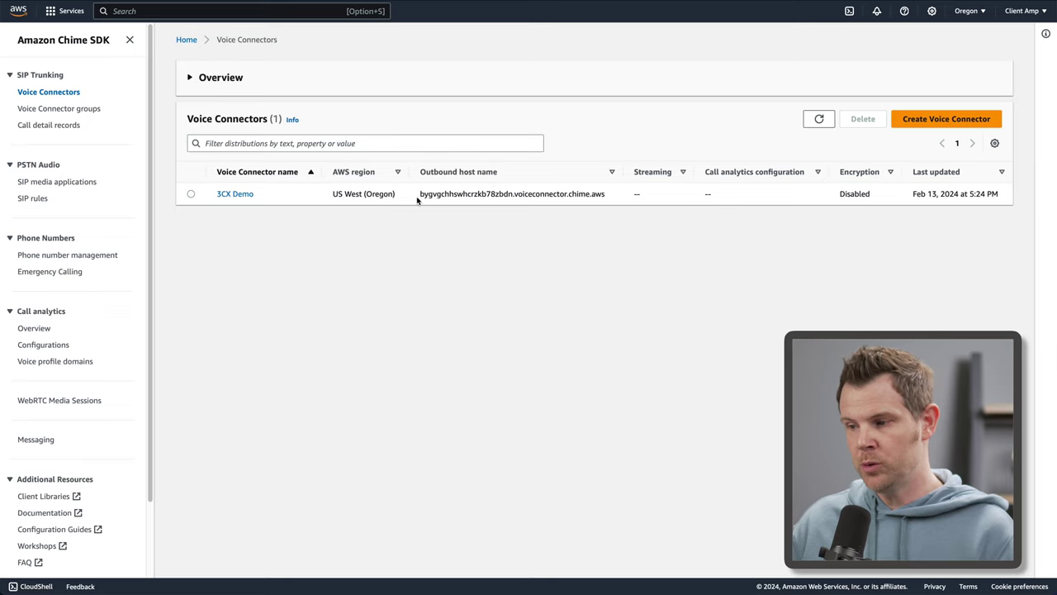
left_click_drag(418, 197, 603, 201)
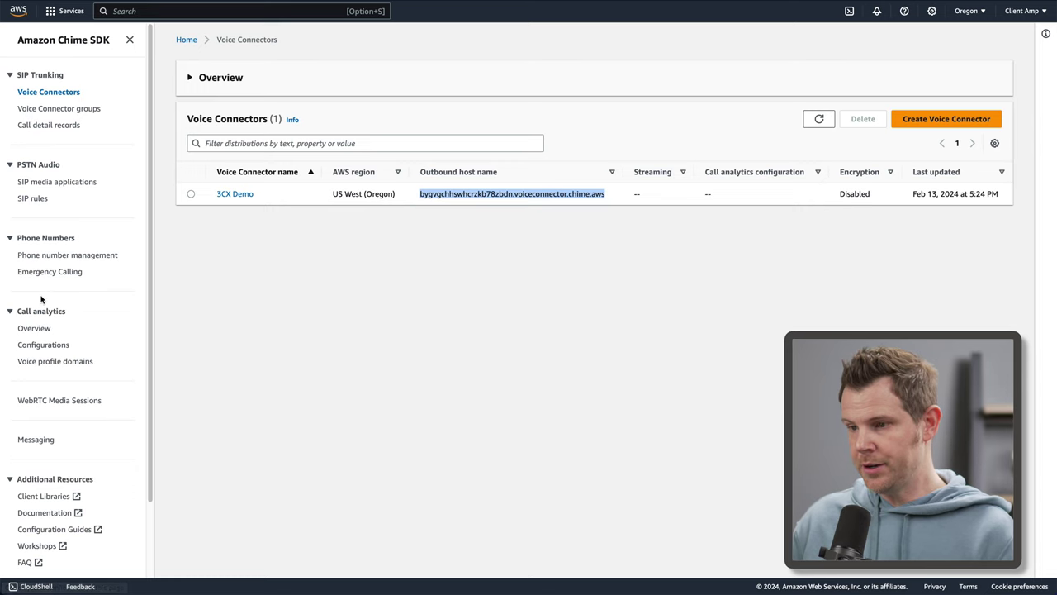
left_click(74, 256)
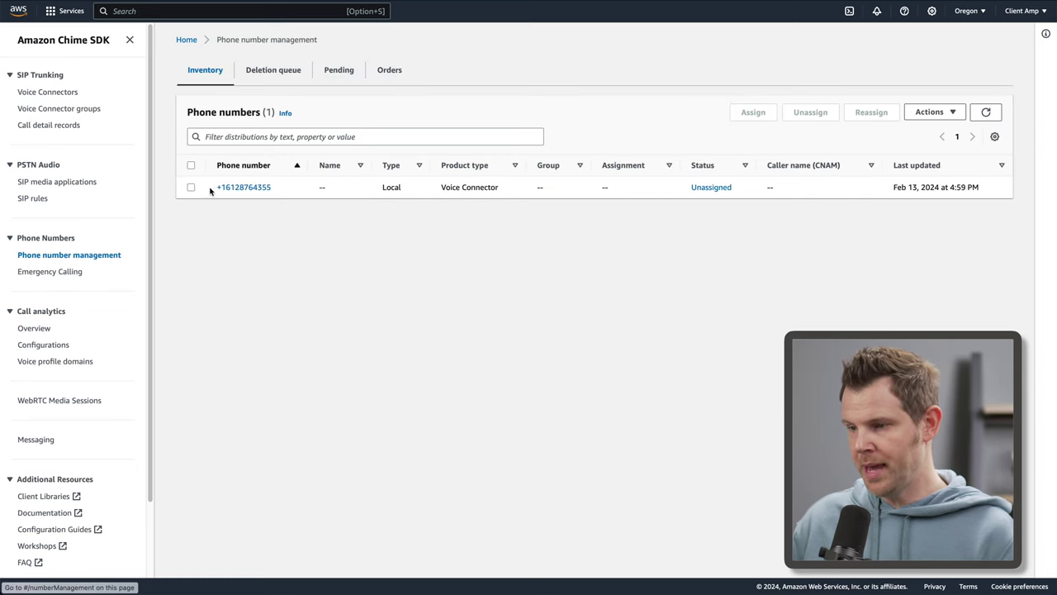
left_click_drag(288, 187, 209, 184)
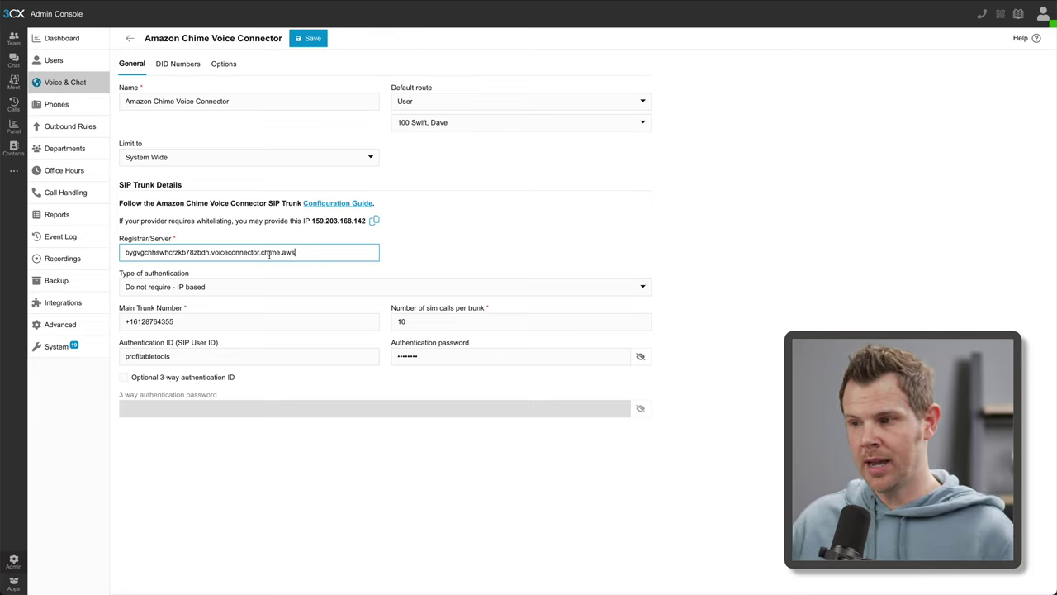
left_click(319, 38)
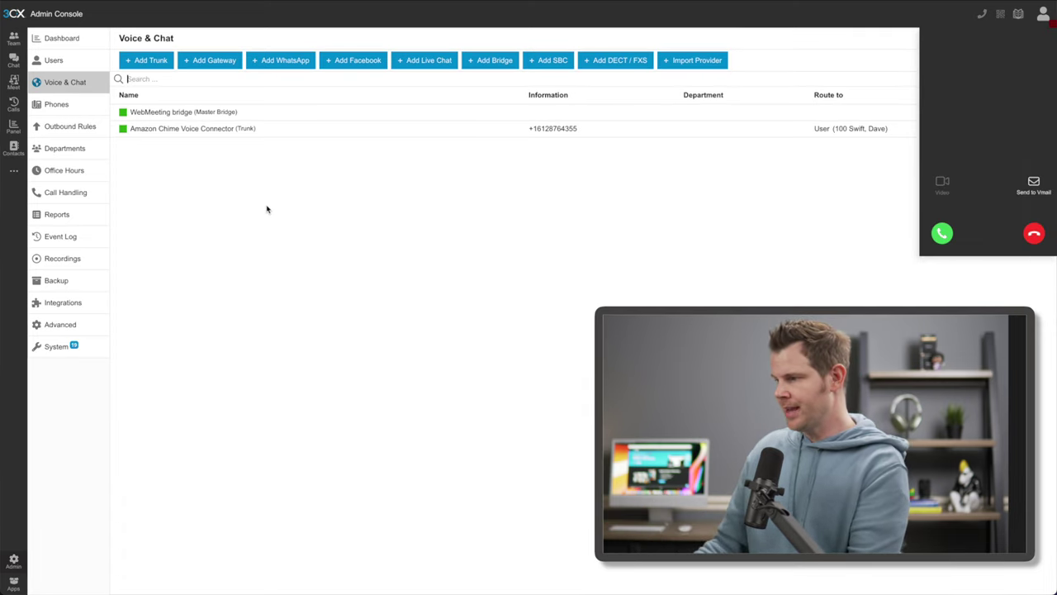
- Decline the incoming test call and open the QR code for setting up the mobile app
left_click(1034, 237)
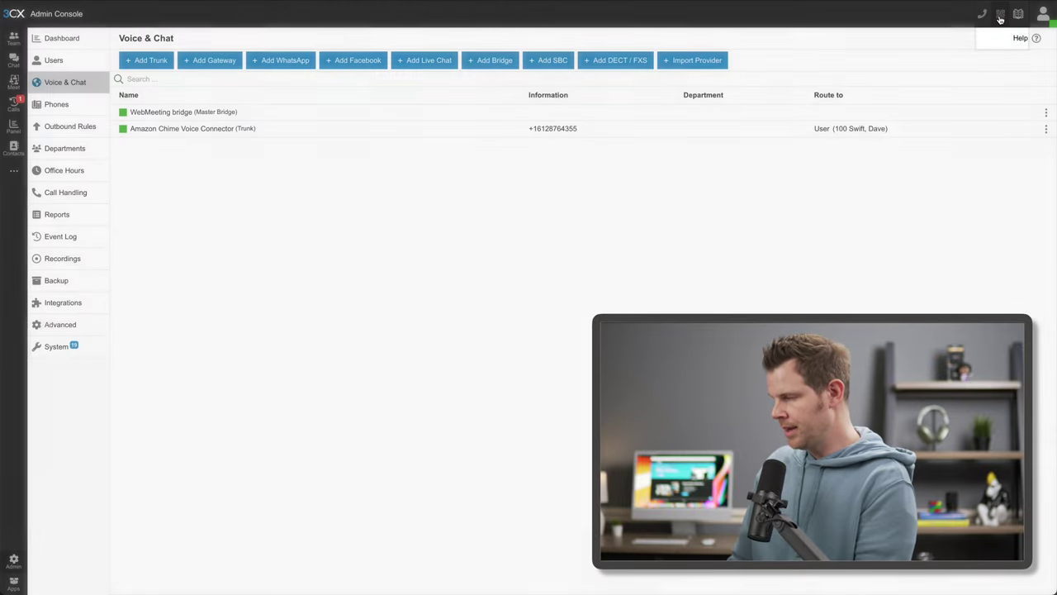
left_click(1004, 14)
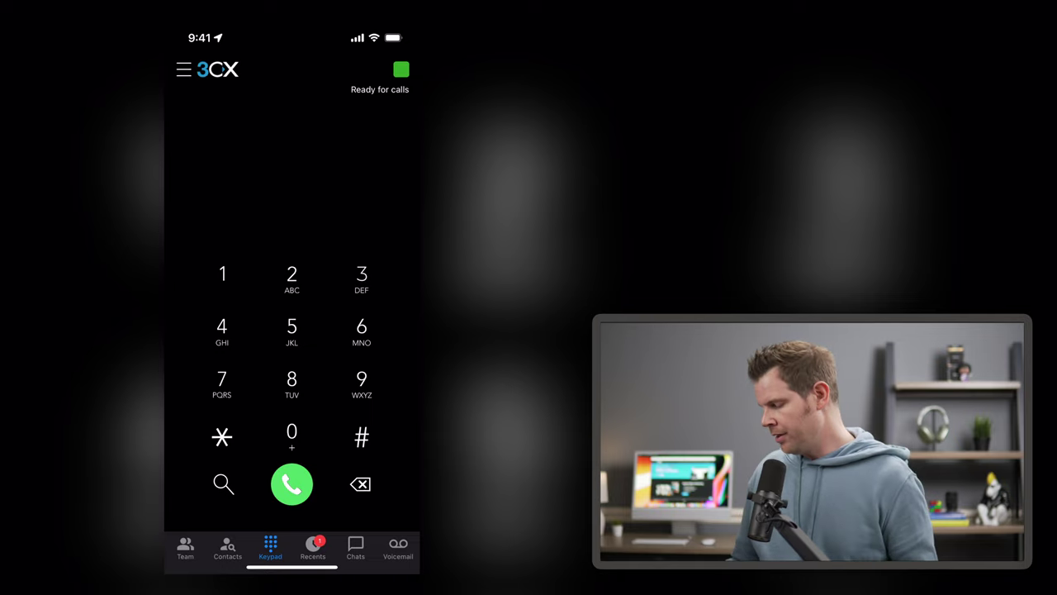
- Switch to the 3CX mobile app and review its team, contacts, chats, voicemail, settings and meetings screens
left_click(185, 548)
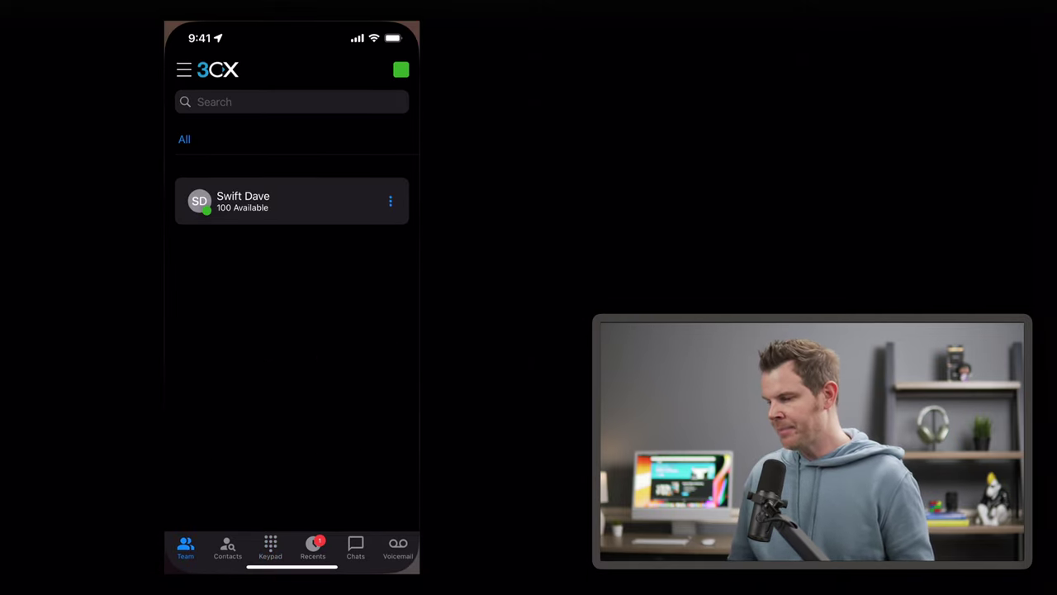
left_click(227, 547)
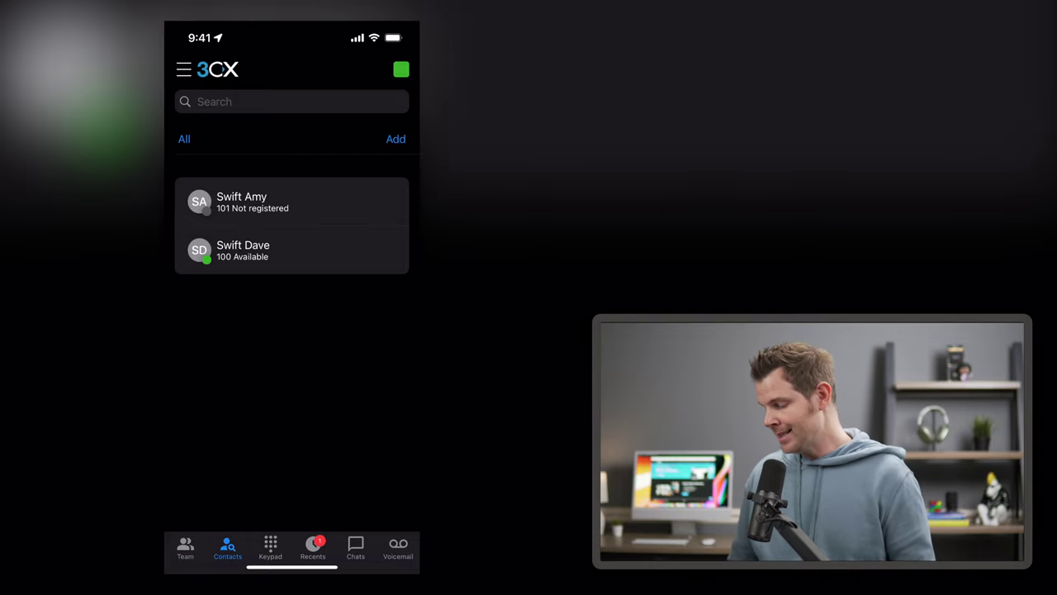
left_click(355, 548)
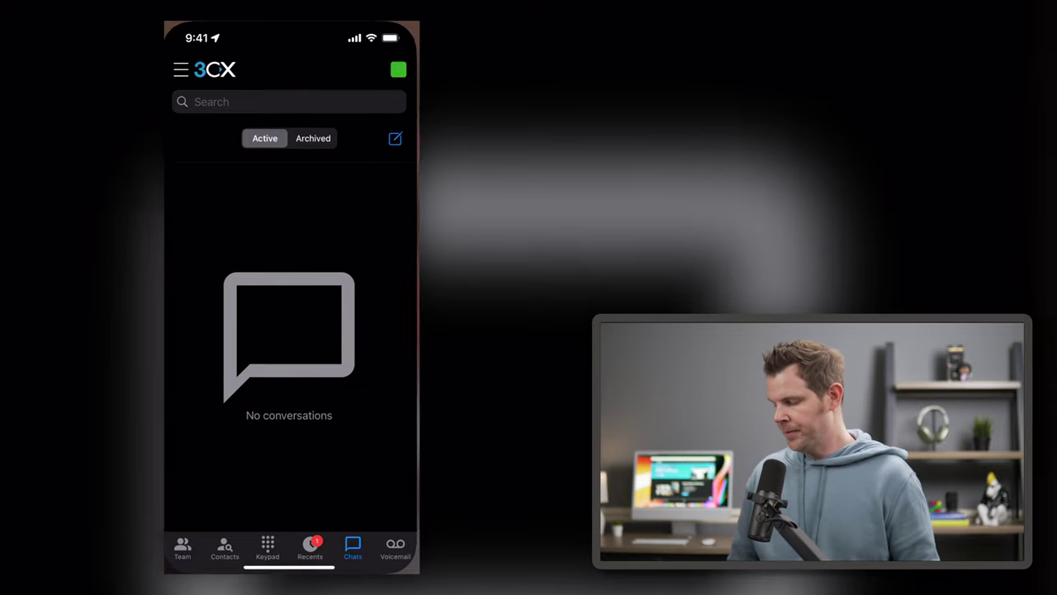
left_click(398, 548)
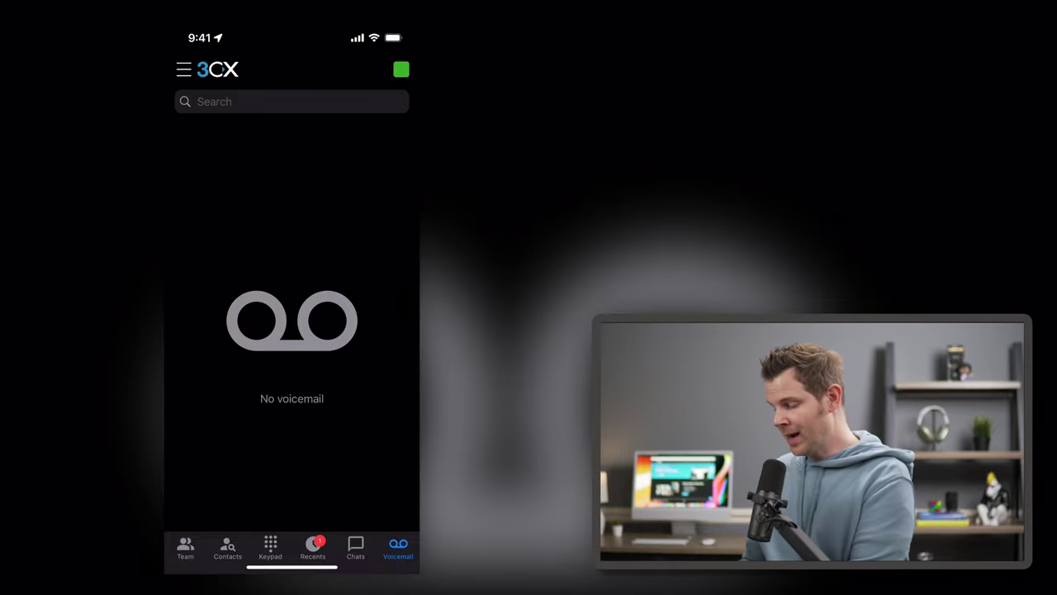
left_click(183, 69)
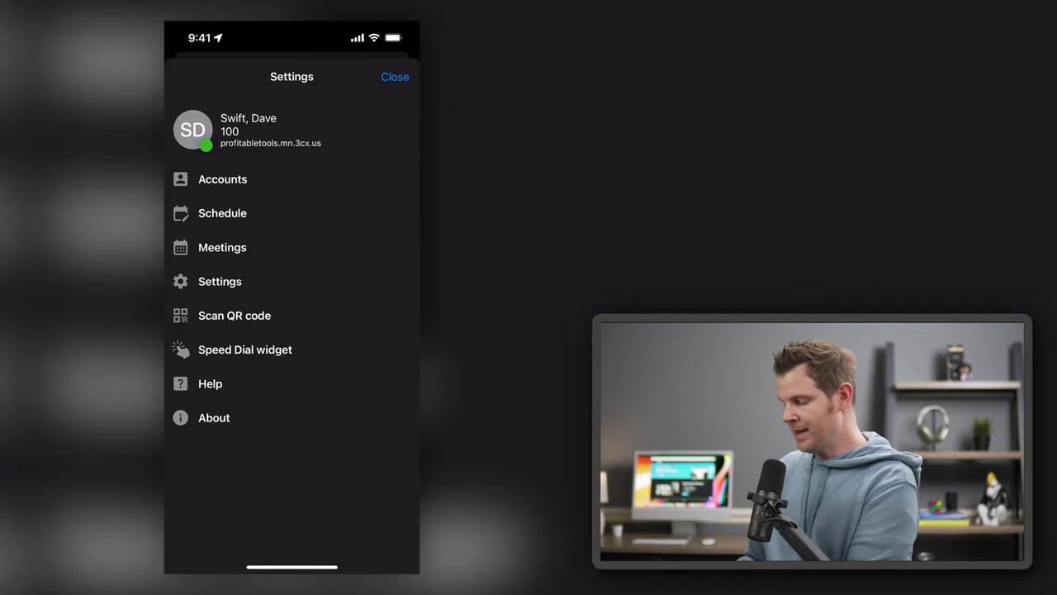
left_click(222, 247)
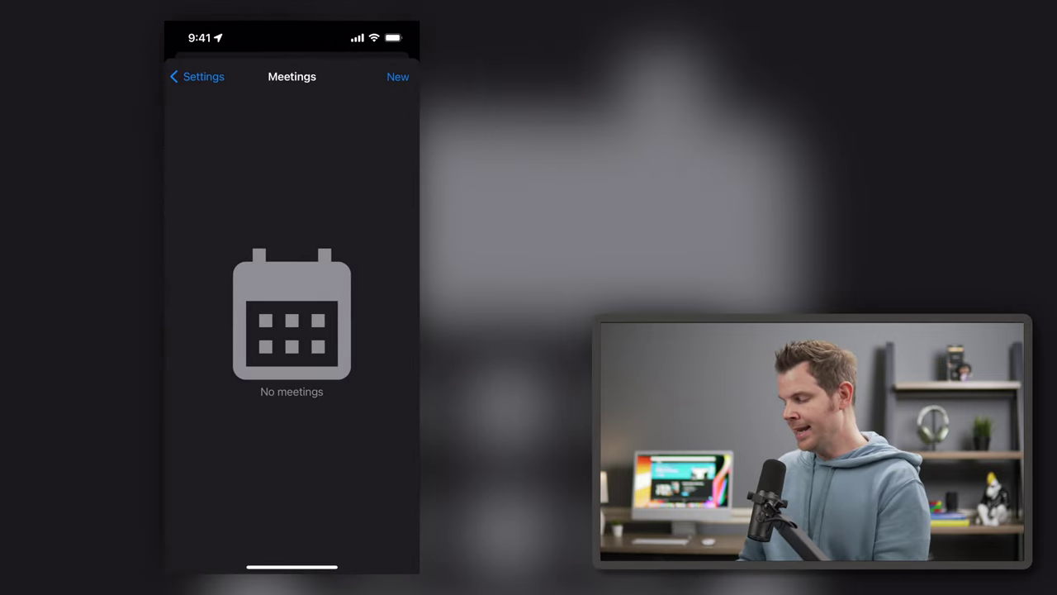